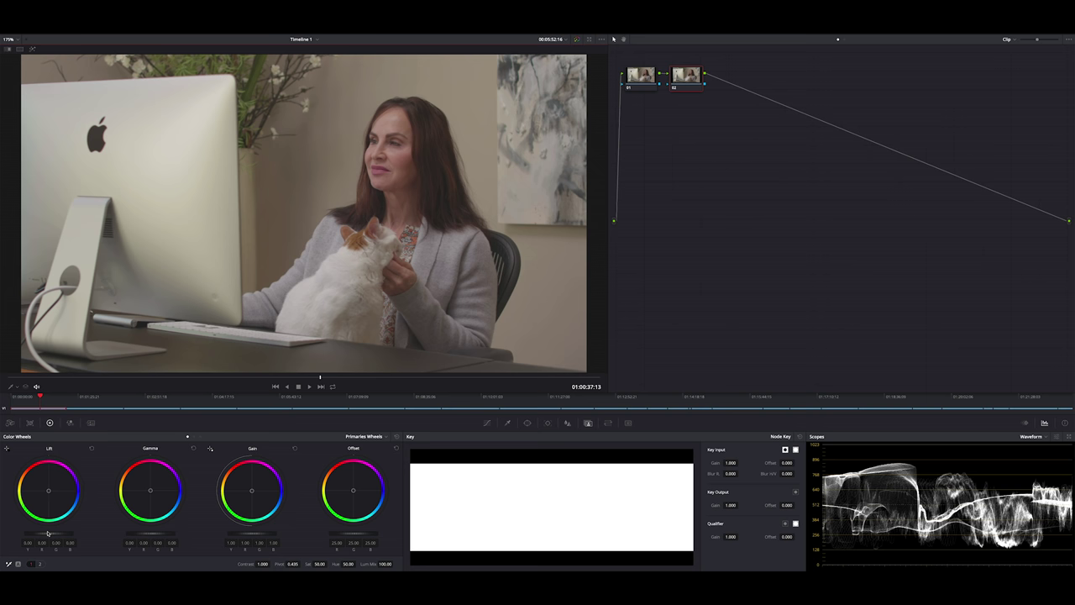
- Lower the overall Lift of node 02 to -0.06 to deepen the shadows
drag(48, 533, 48, 534)
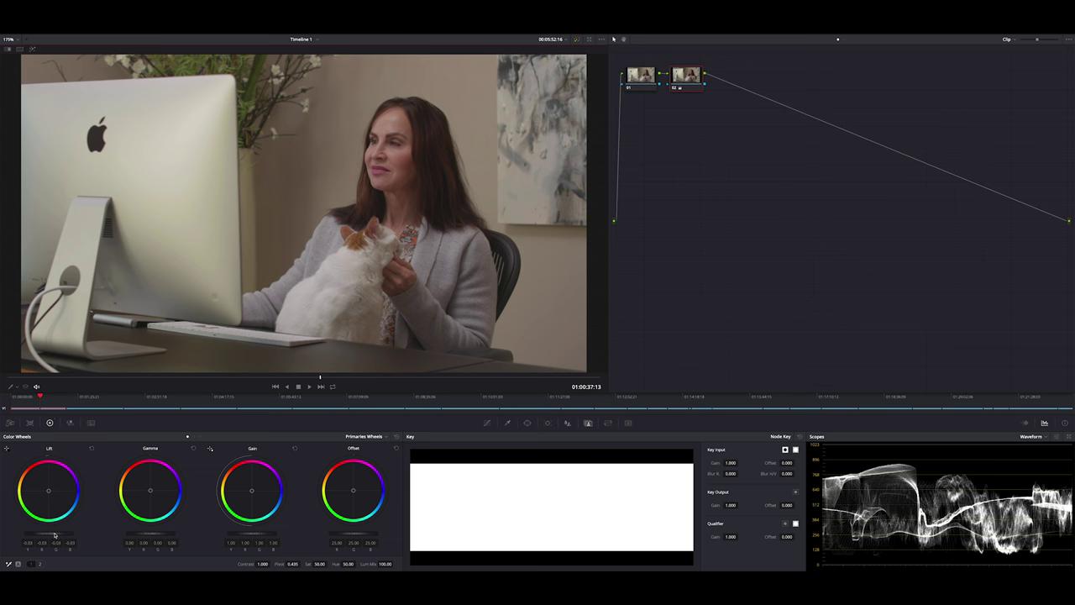
drag(55, 534, 54, 534)
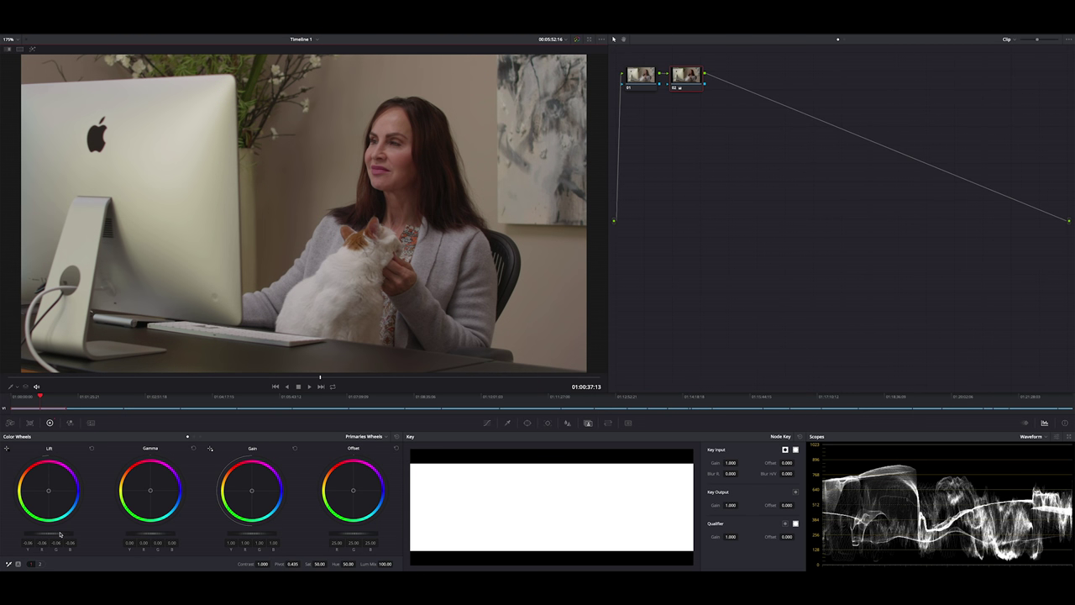
drag(59, 534, 58, 535)
- Try raising the overall Gain of node 02 to 1.16, and undo the last change
drag(254, 533, 277, 532)
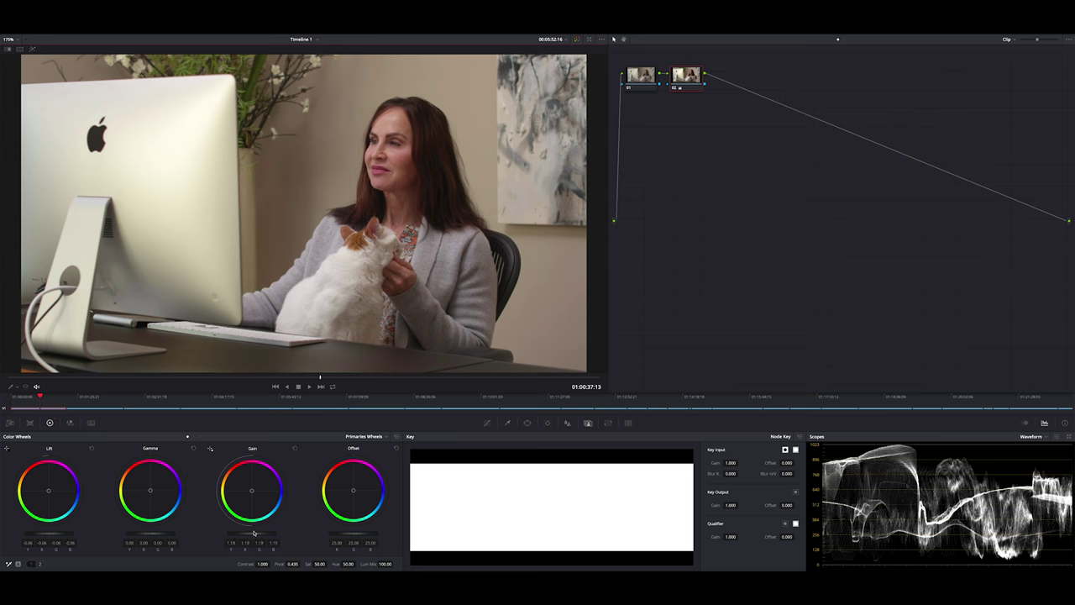
drag(254, 533, 253, 532)
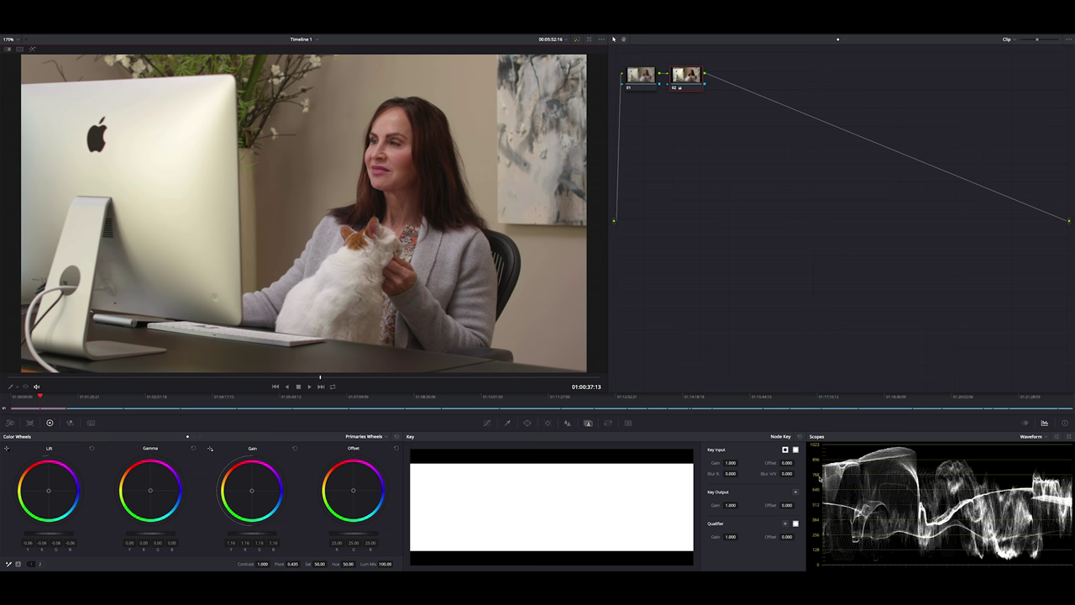
key(ctrl+z)
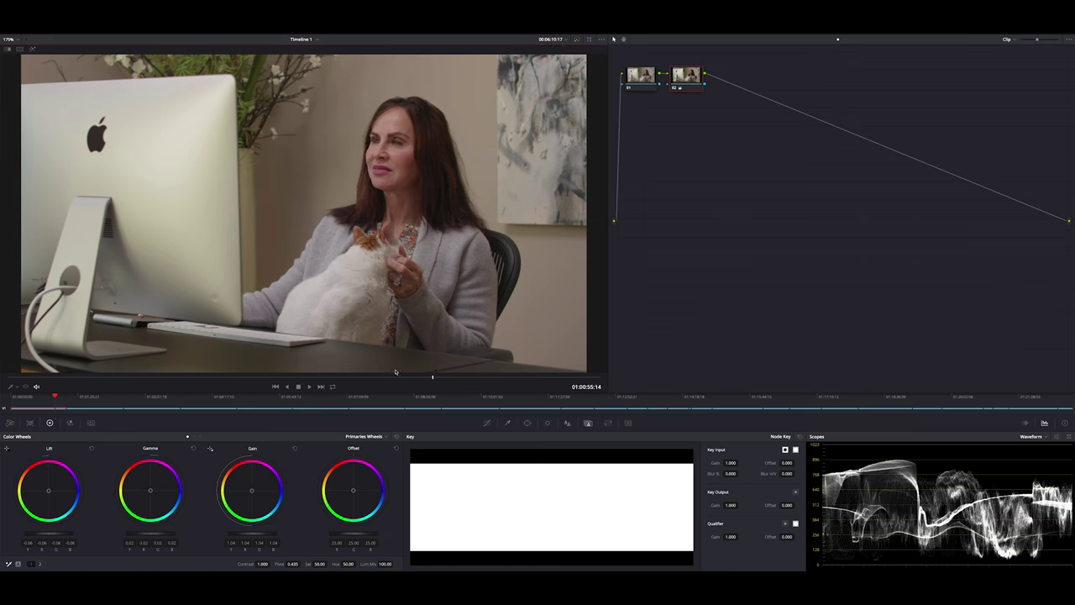
- Go to the frame at 01:00:27:08 and fine-tune node 02 to Lift -0.06, Gamma 0.03 and Gain 1.03
click(199, 377)
drag(200, 356, 236, 359)
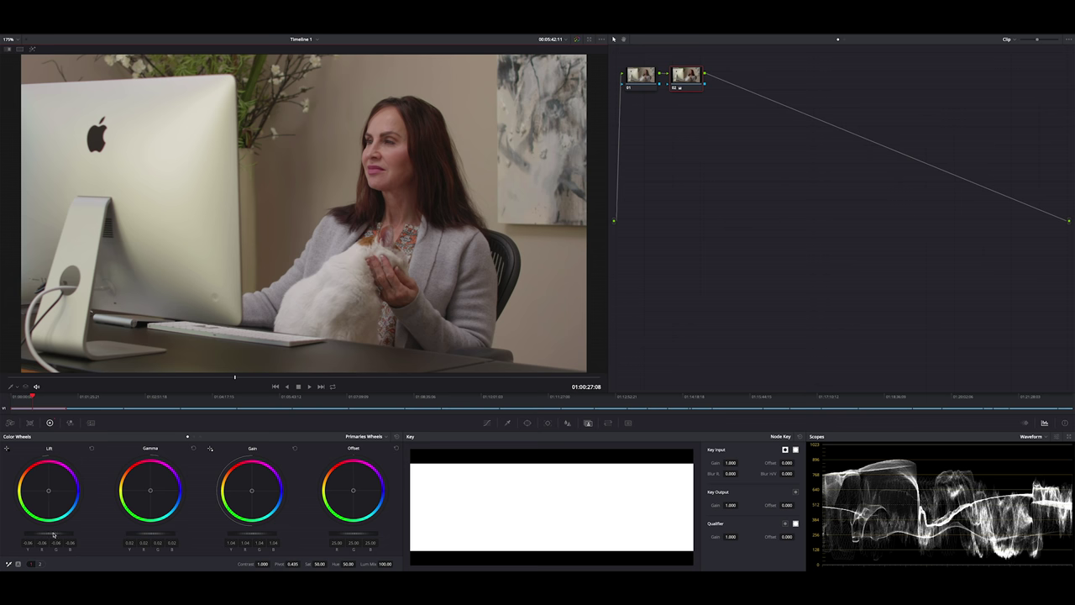
drag(53, 534, 54, 534)
drag(152, 536, 153, 535)
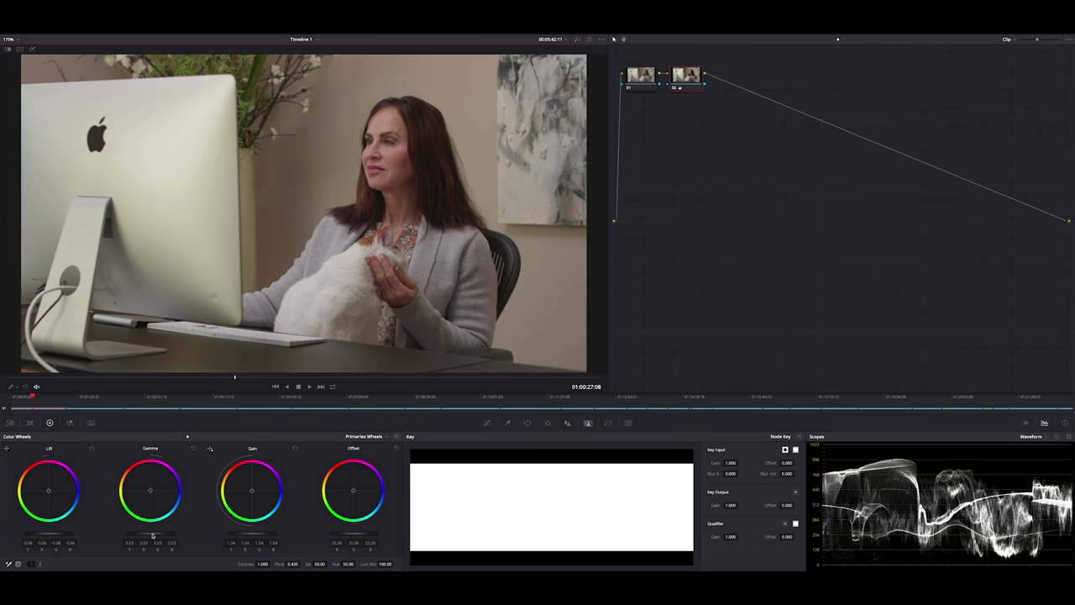
drag(263, 538, 262, 537)
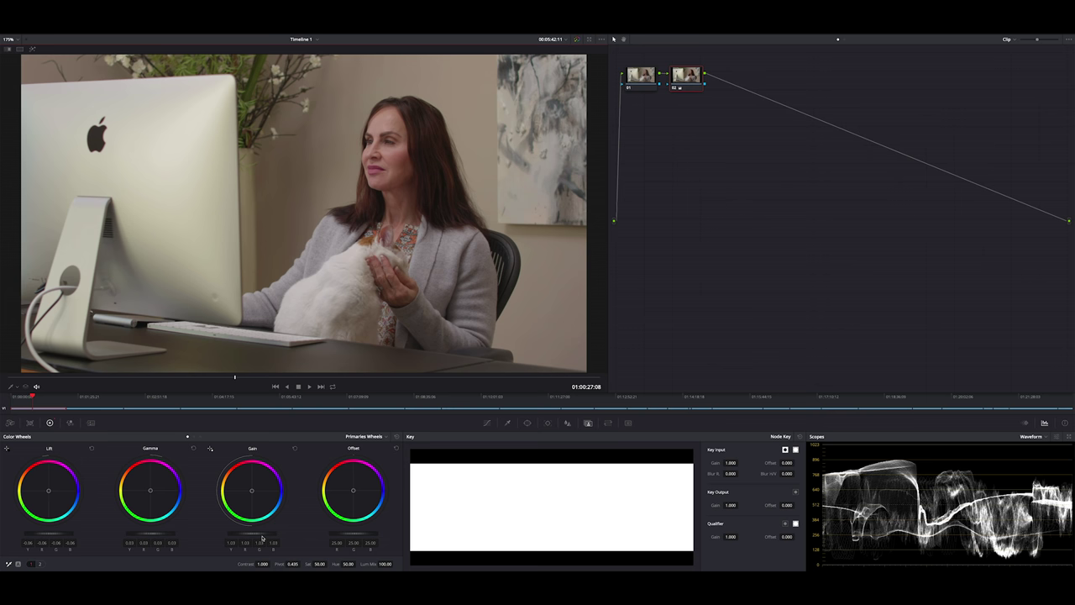
- Compare the graded image with the ungraded original by bypassing and re-enabling all grades
click(577, 41)
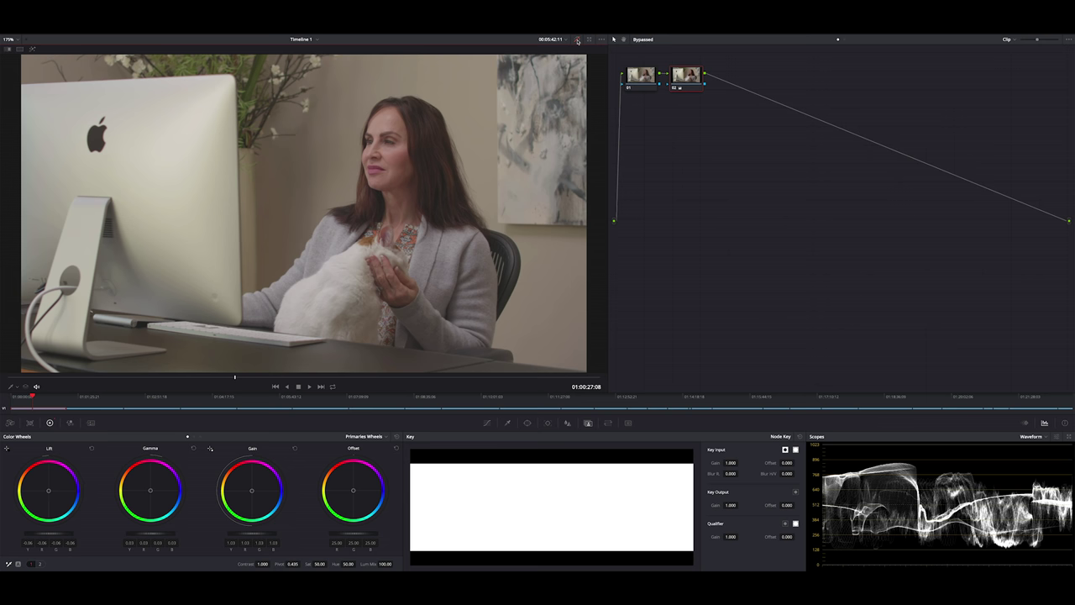
click(577, 41)
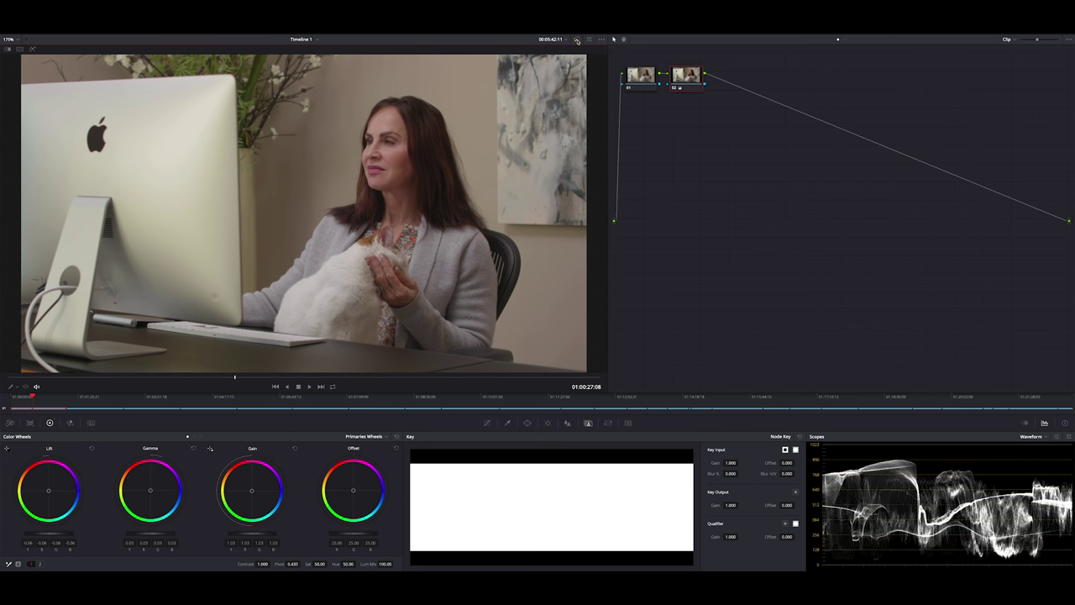
click(577, 40)
click(576, 40)
- Add a serial node after node 02 and change the scope display to Parade
right_click(690, 81)
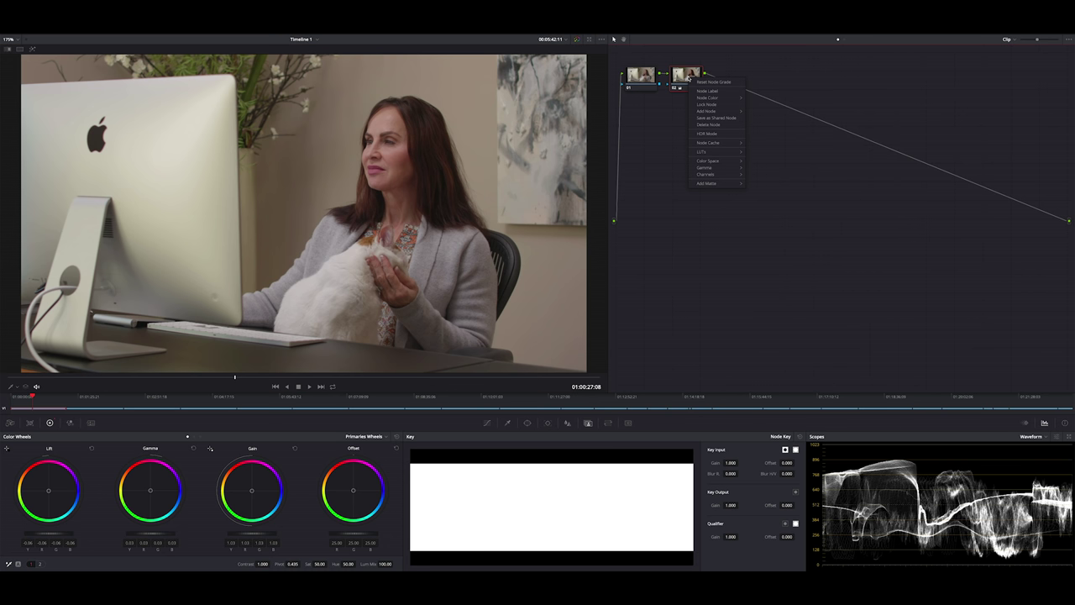
mouse_move(705, 107)
click(772, 120)
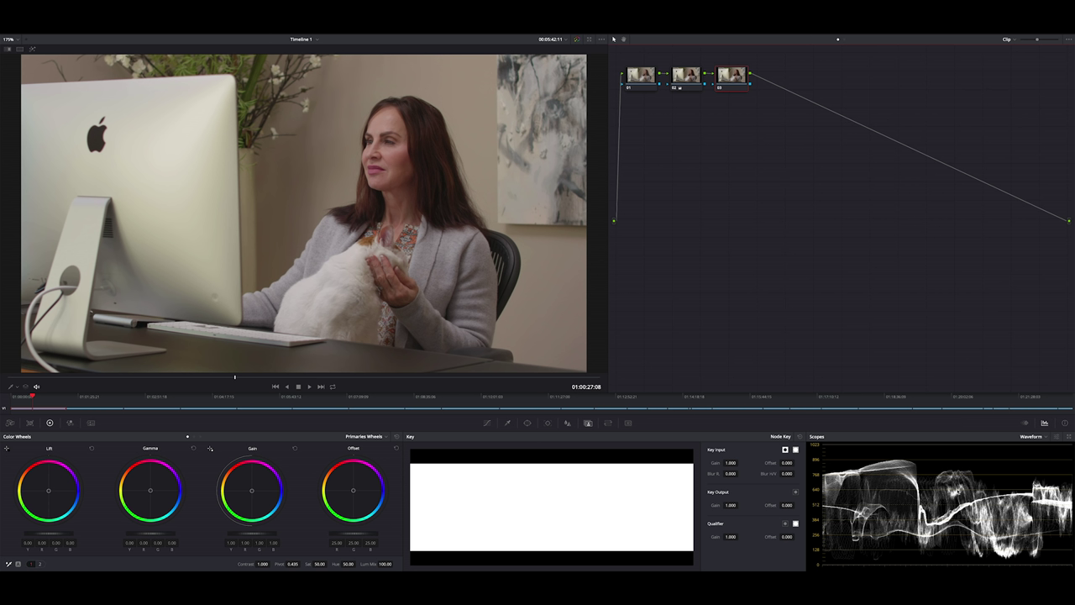
click(1031, 437)
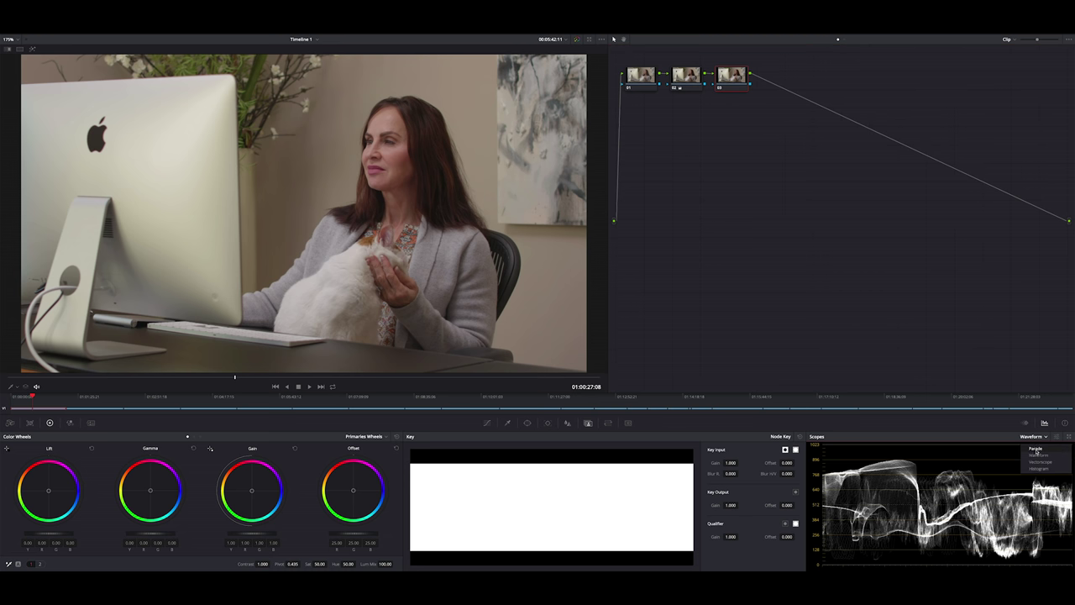
click(1036, 449)
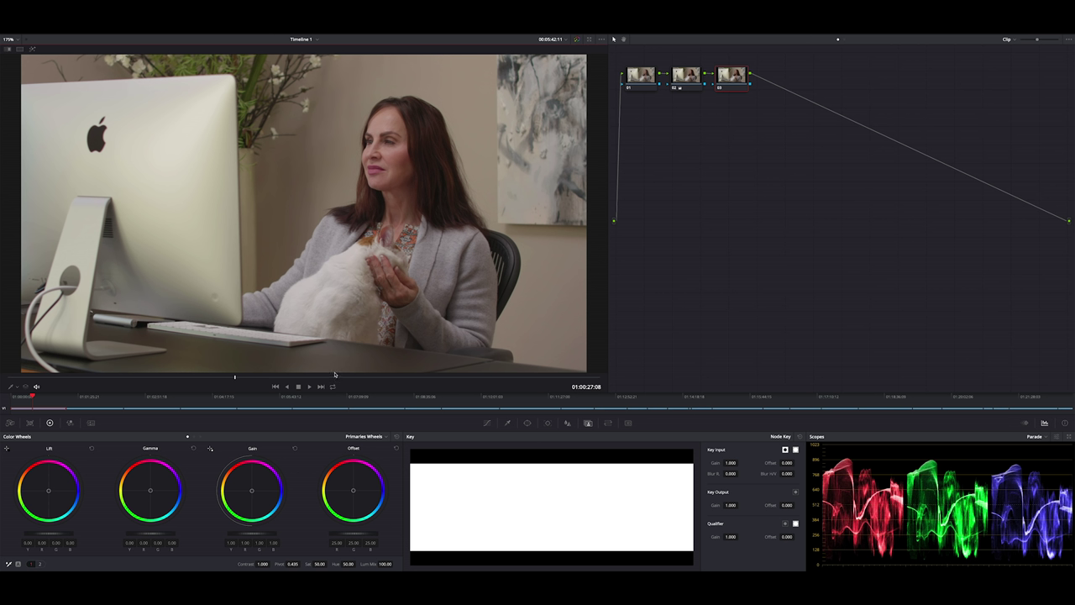
click(368, 436)
click(366, 453)
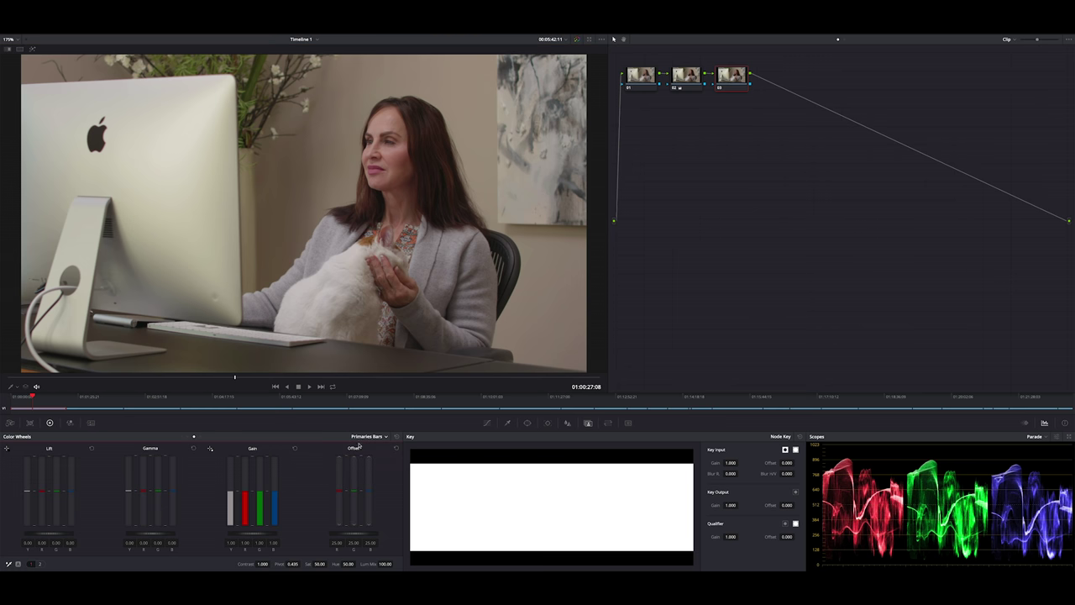
click(379, 438)
click(377, 447)
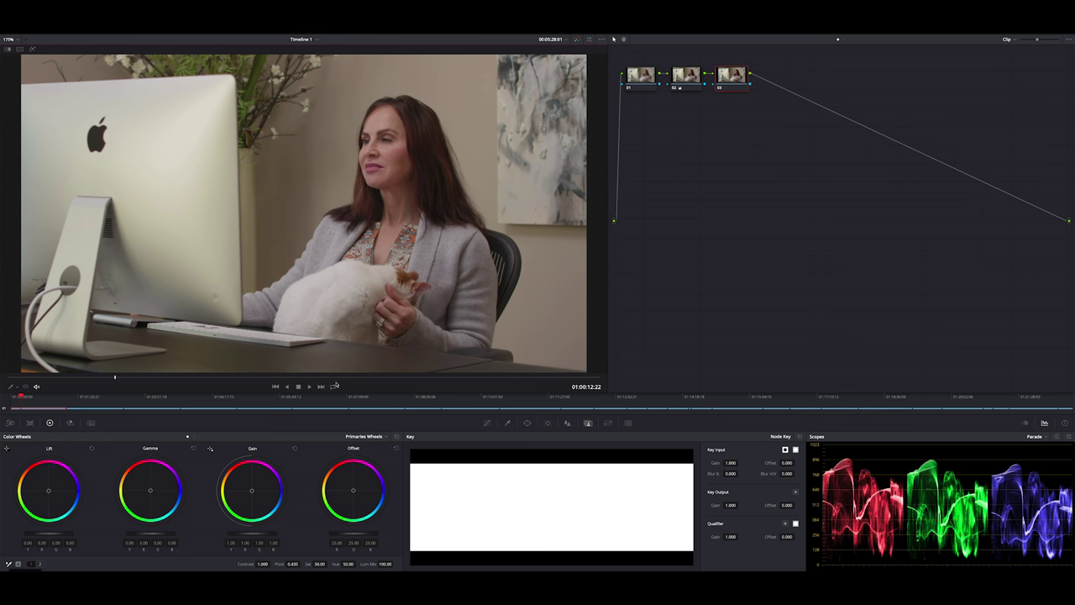
- White-balance node 03 by sampling the cat's white fur, and compare the image with the node off and on
click(12, 562)
click(305, 288)
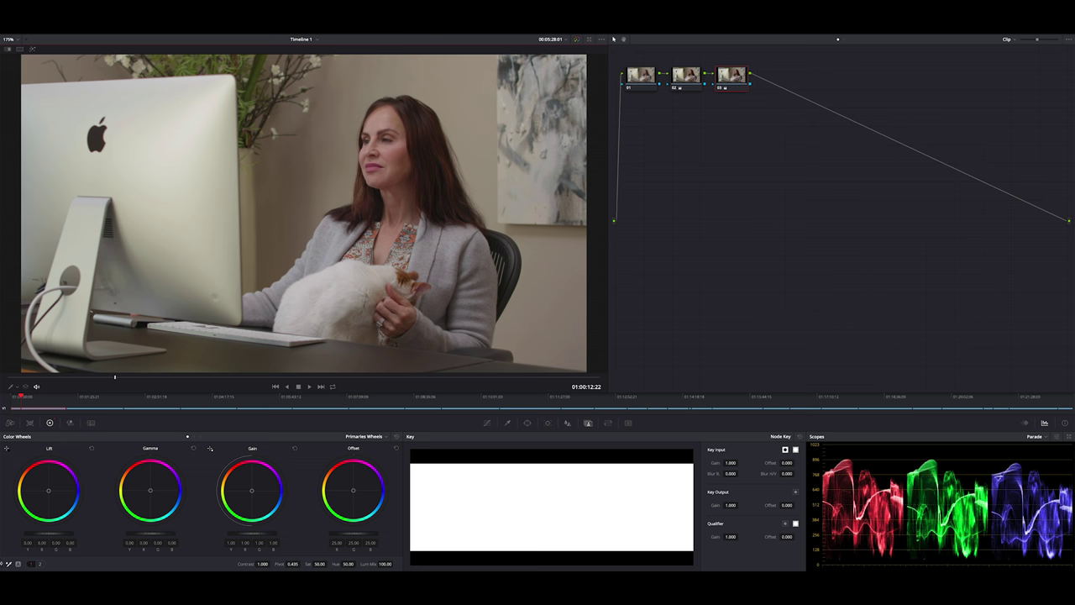
click(719, 88)
click(719, 88)
click(719, 88)
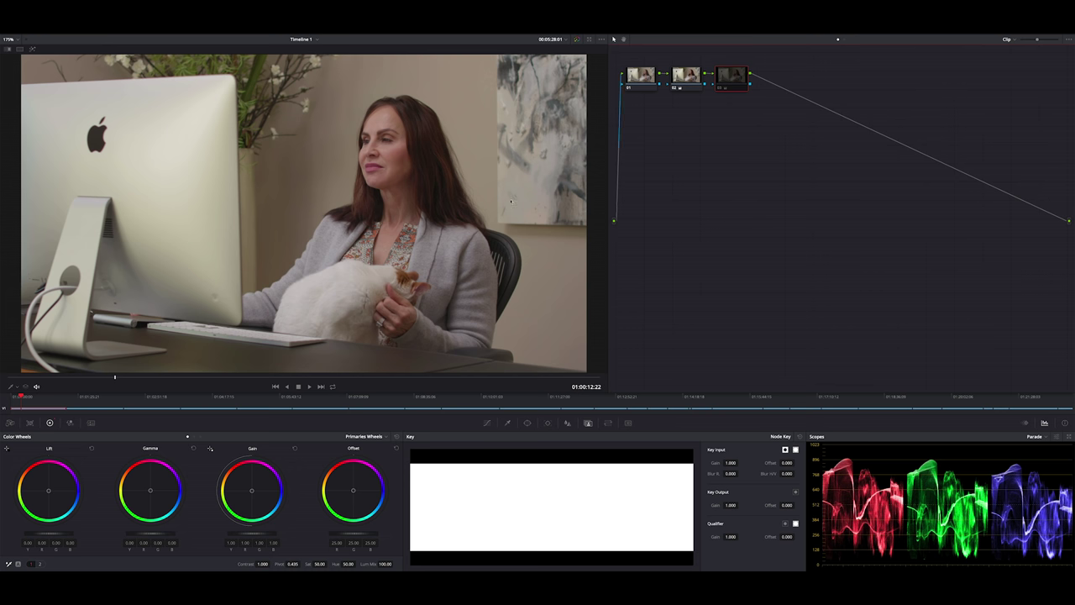
click(719, 88)
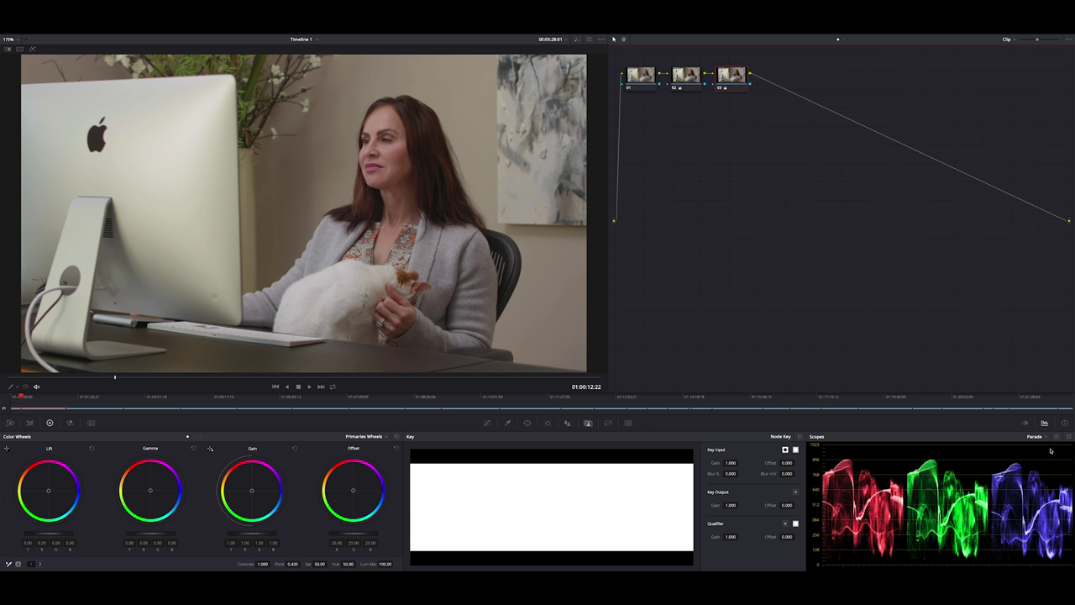
- Add a serial node after node 03 and change the scope display to Vectorscope
right_click(740, 84)
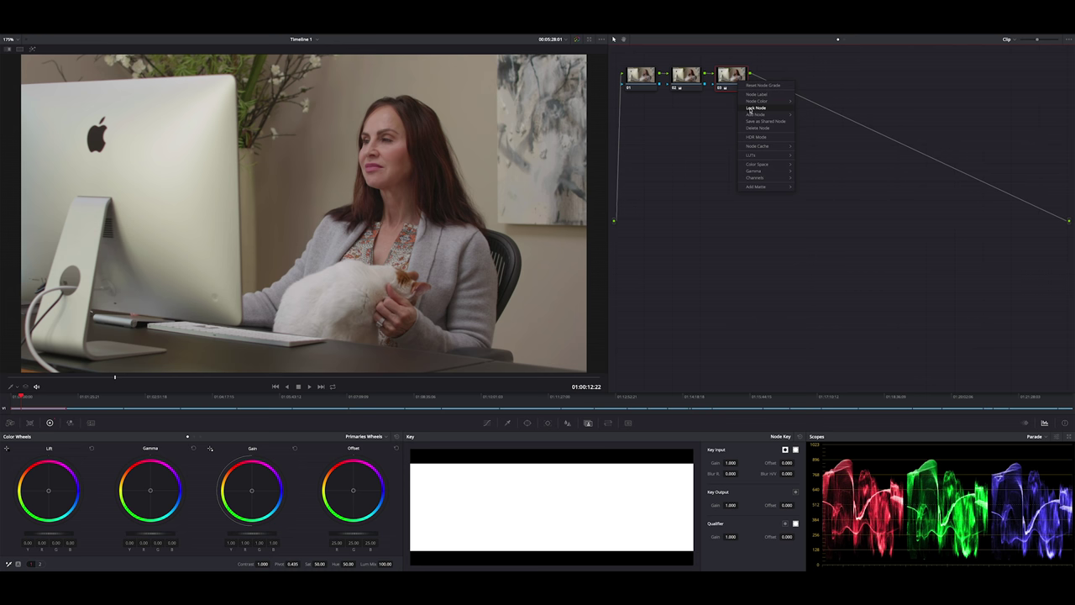
mouse_move(773, 102)
click(811, 117)
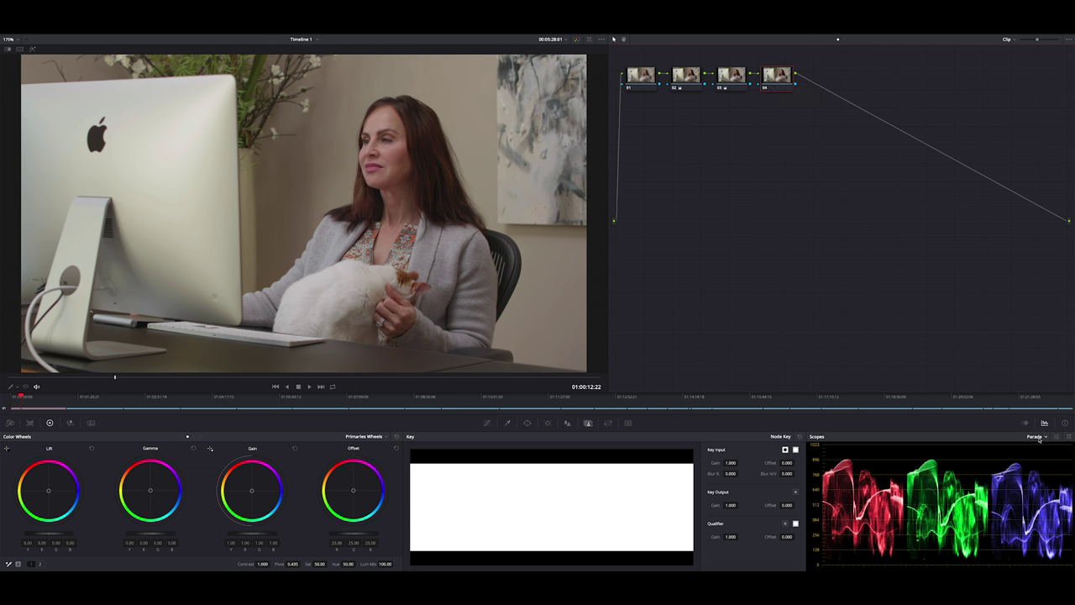
click(1036, 438)
click(1041, 462)
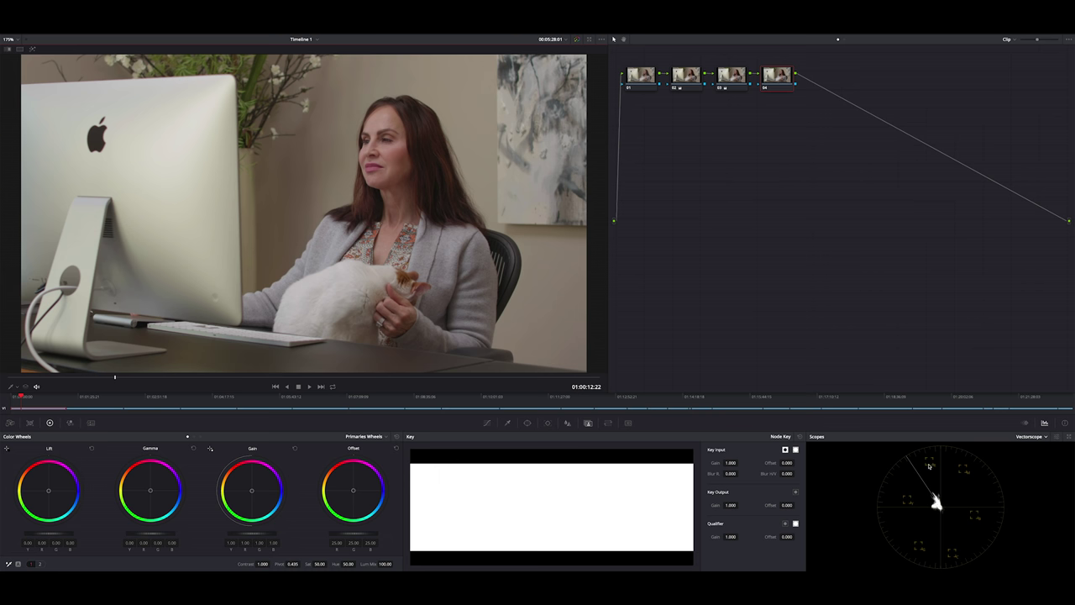
click(1058, 437)
- In node 04's RGB Mixer, raise red in the red output, green in the green output and blue in the blue output to 2.00
click(70, 423)
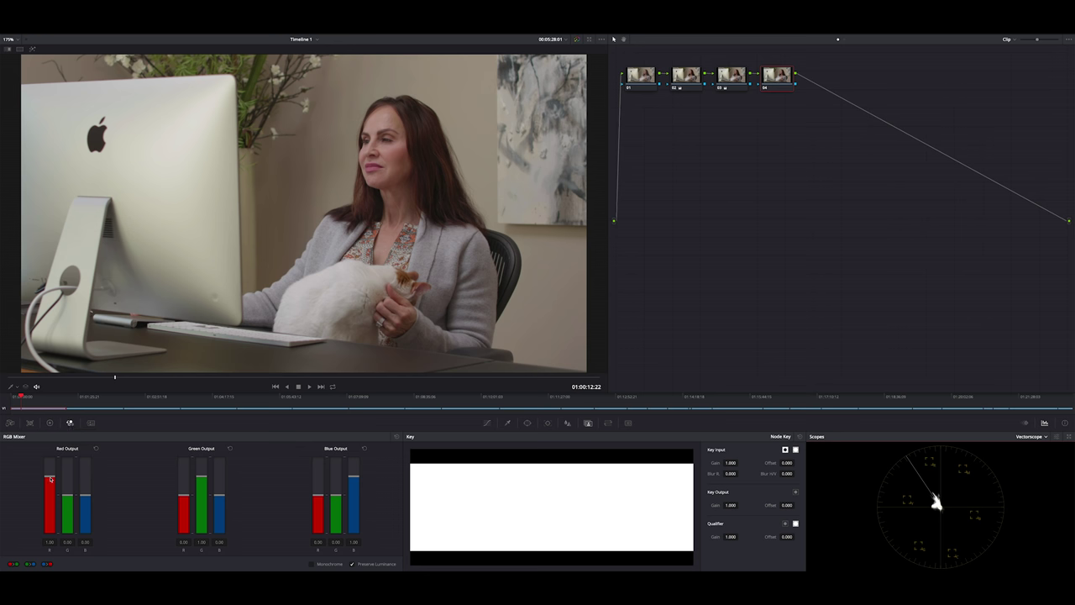
drag(51, 478, 61, 410)
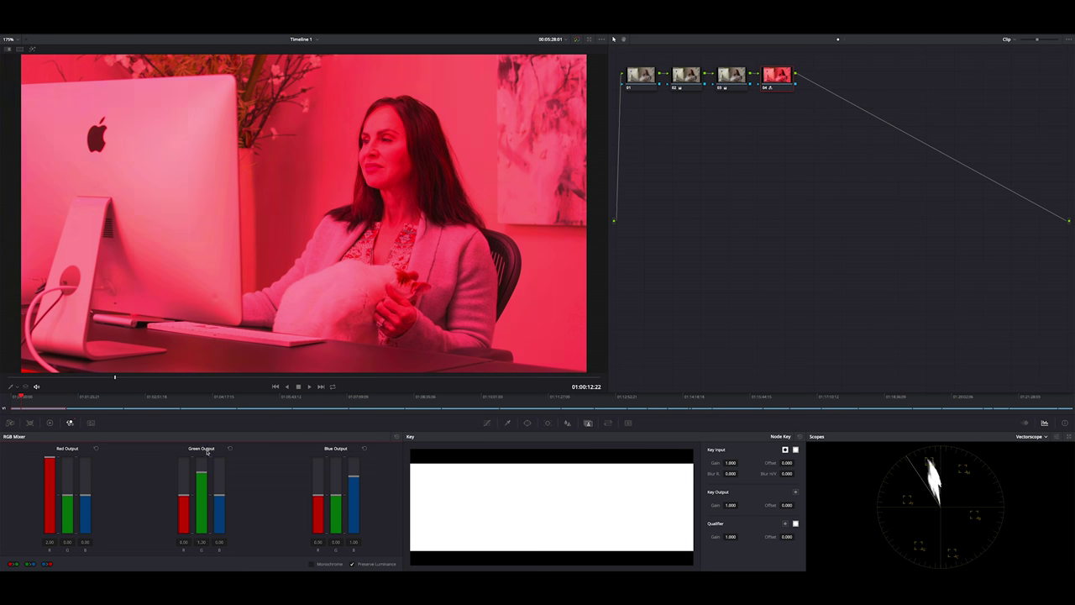
drag(200, 476, 208, 428)
drag(352, 477, 355, 415)
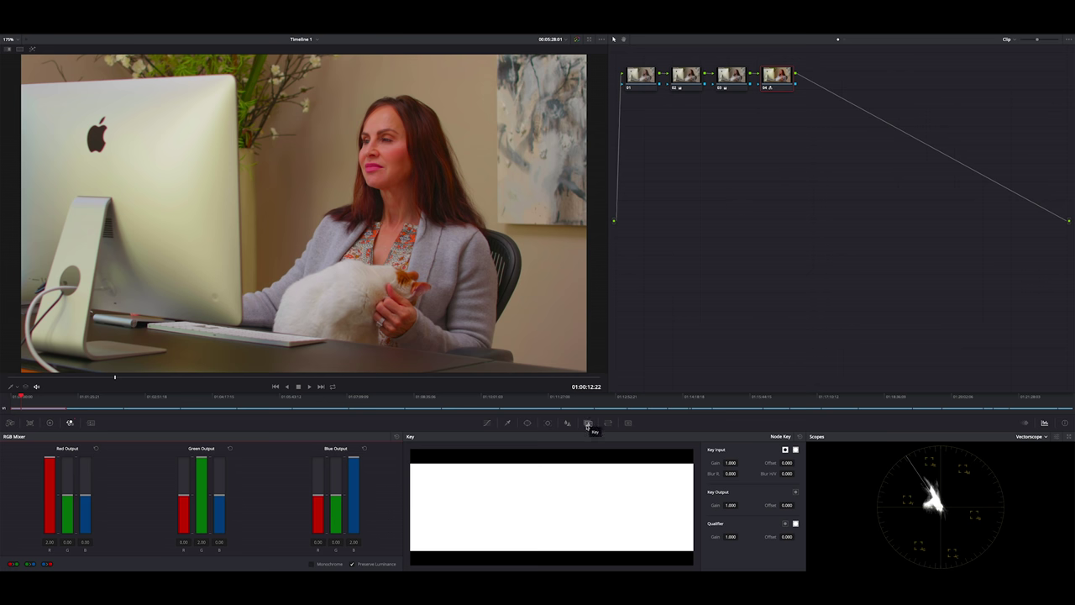
- Reduce node 04's key output gain to 0.500 and compare the image with the node off and on
click(487, 423)
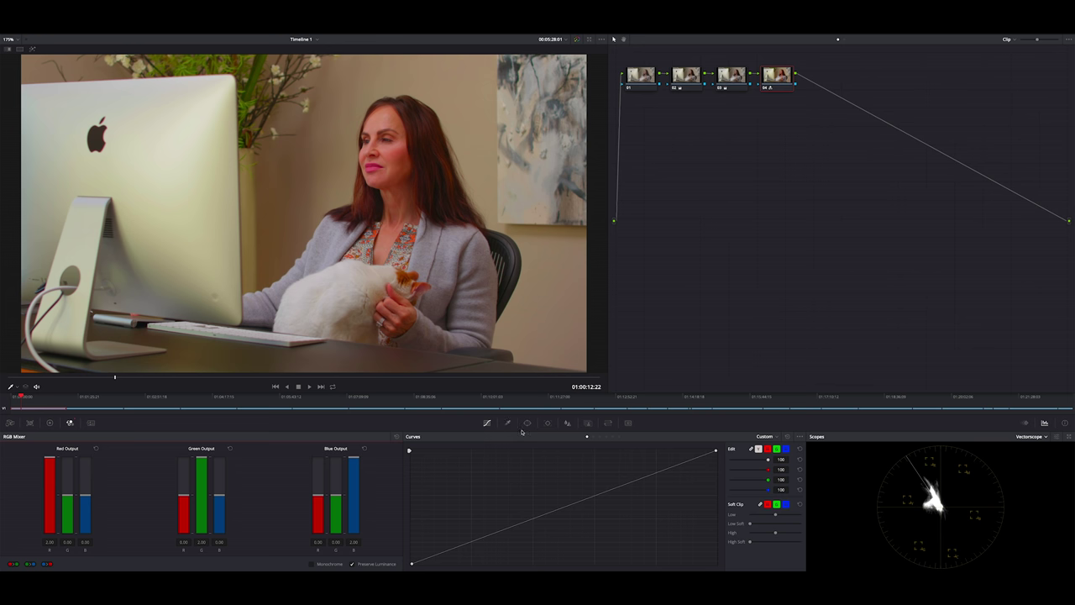
click(588, 422)
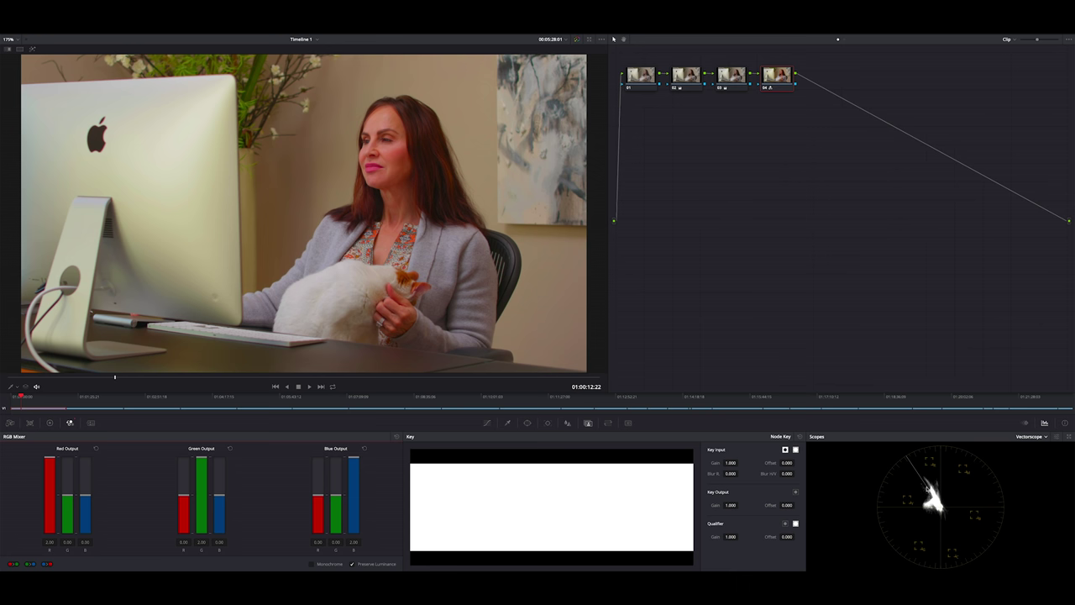
drag(732, 505, 748, 505)
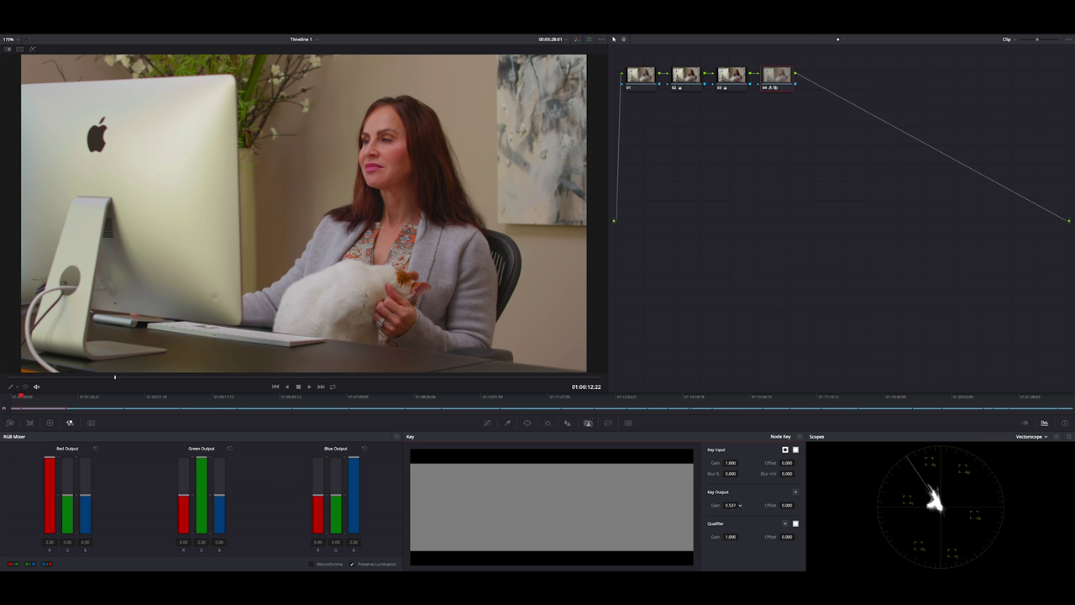
click(765, 88)
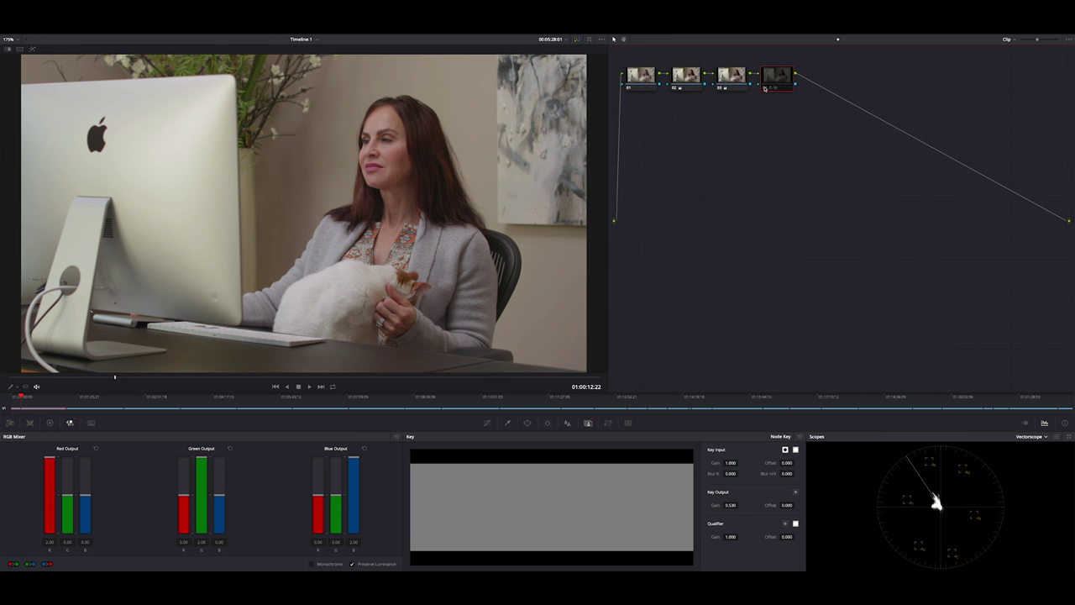
click(764, 88)
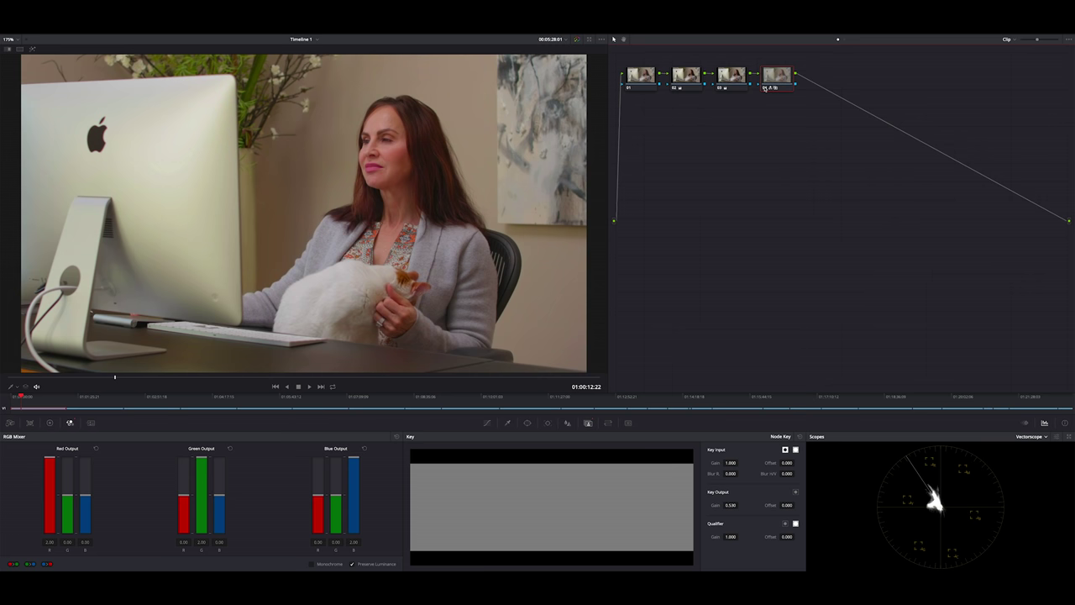
click(764, 88)
click(764, 88)
click(765, 89)
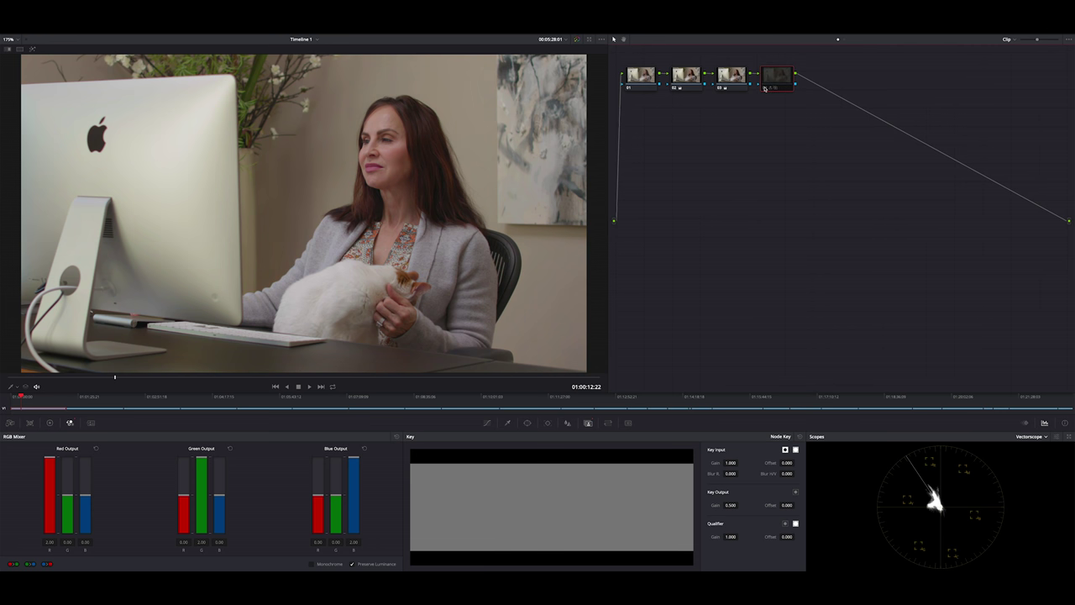
click(765, 88)
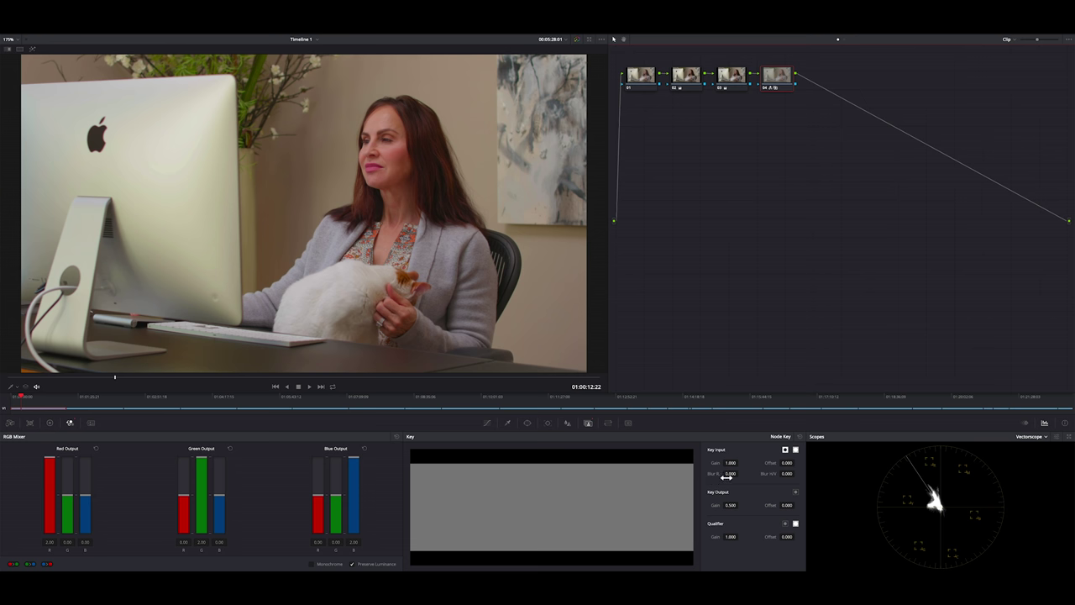
- Set node 04's key input Blur R to 0.250 and compare the full grade with the bypassed original
drag(734, 474, 740, 473)
click(577, 39)
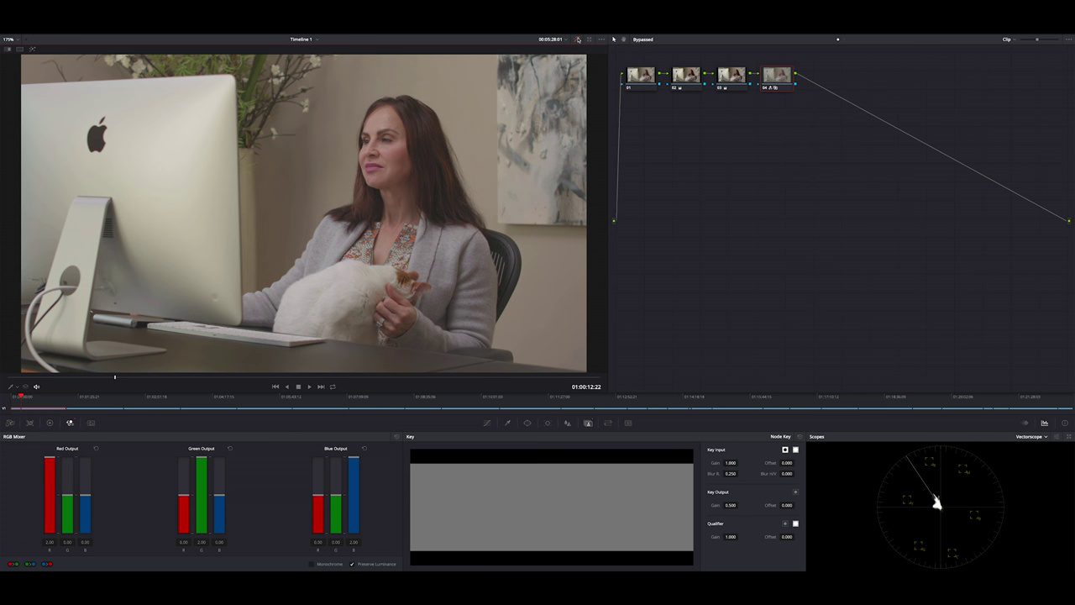
click(577, 40)
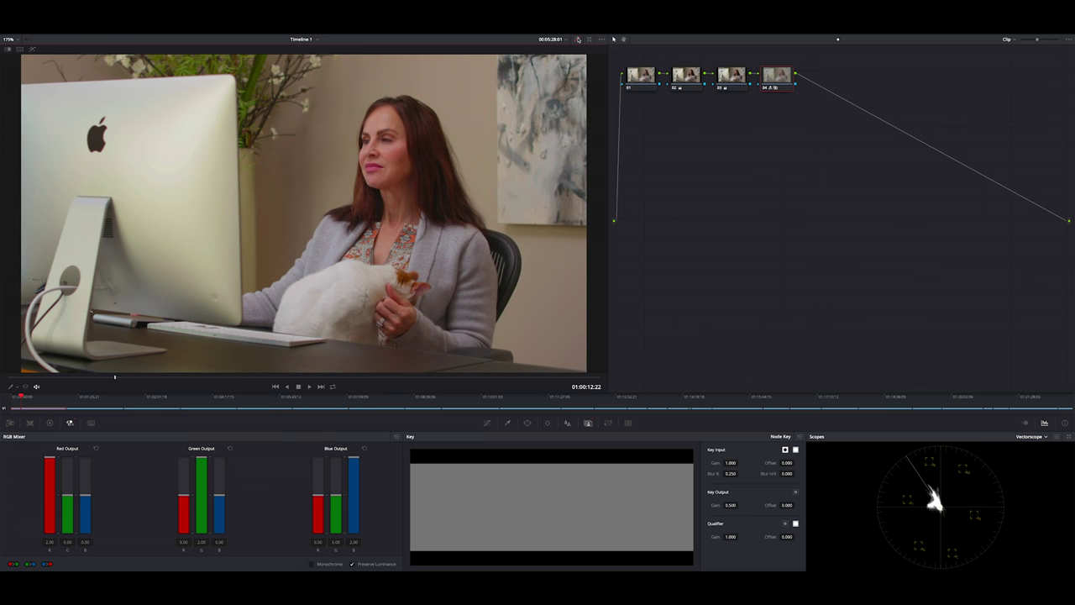
click(577, 40)
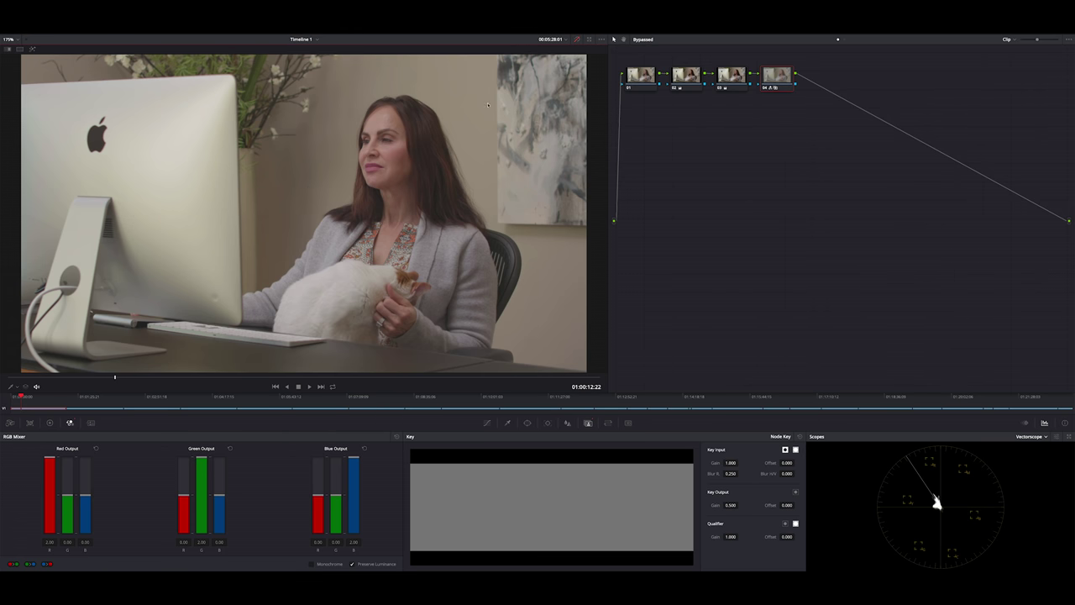
- Turn the bypassed grade back on and add a serial node after node 04
click(577, 40)
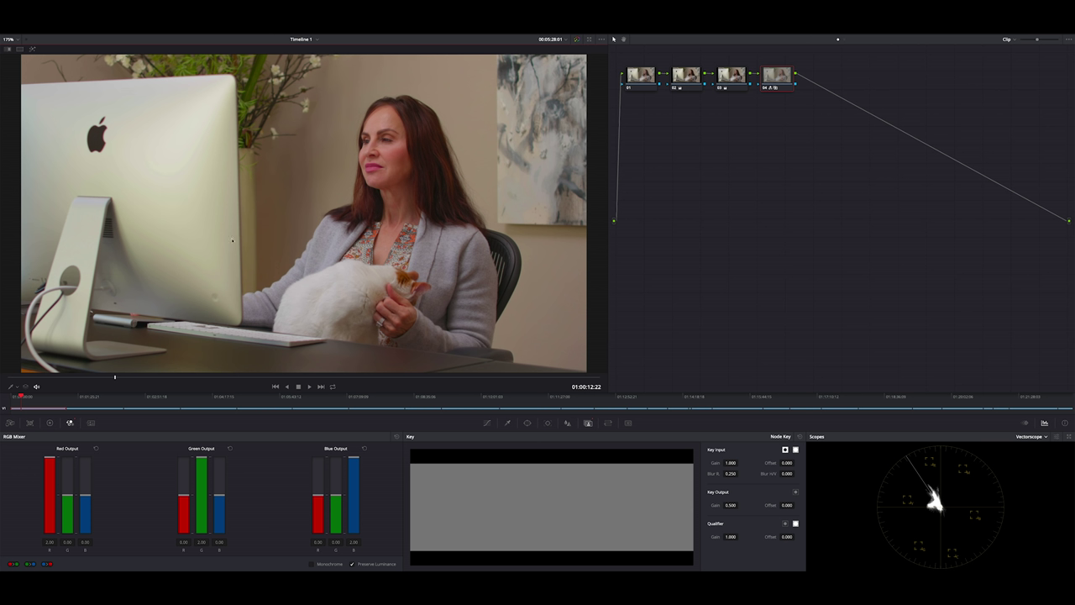
right_click(782, 78)
mouse_move(802, 110)
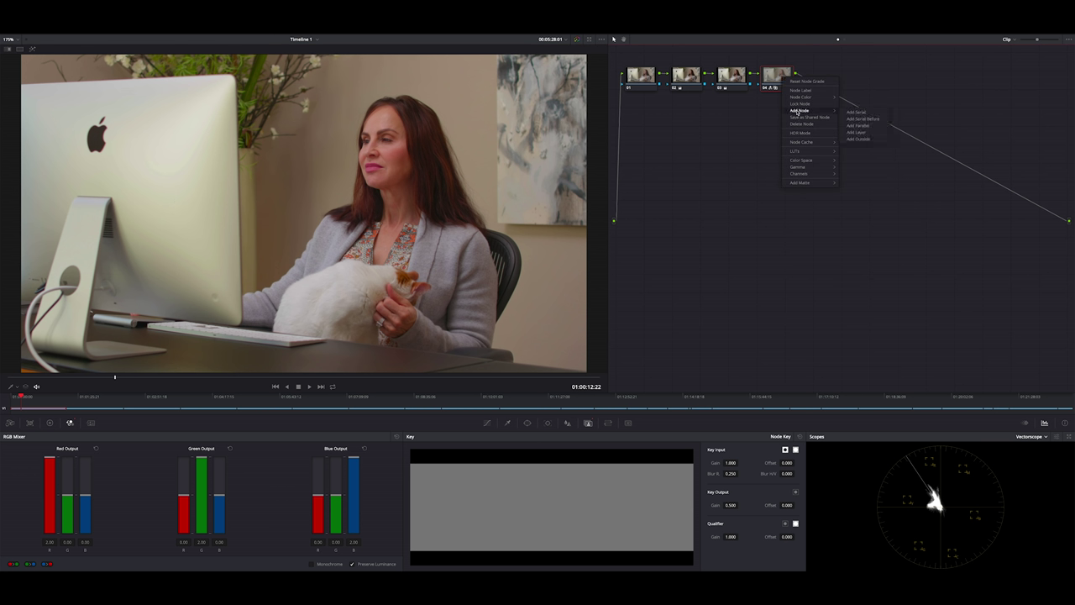
click(856, 112)
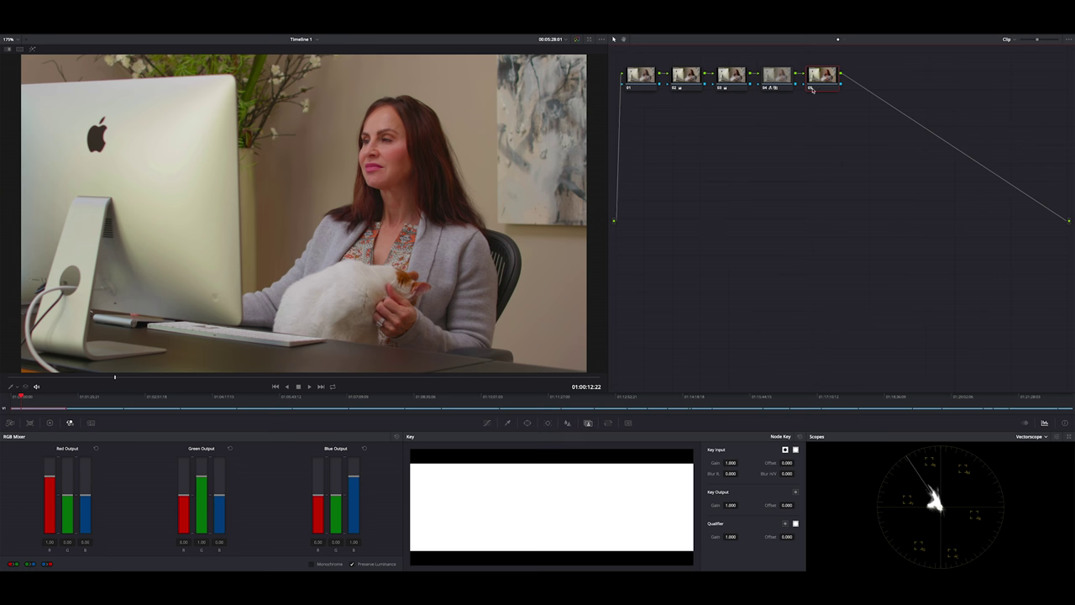
- Open the Blur controls for node 05 and set their mode to Mist
click(567, 423)
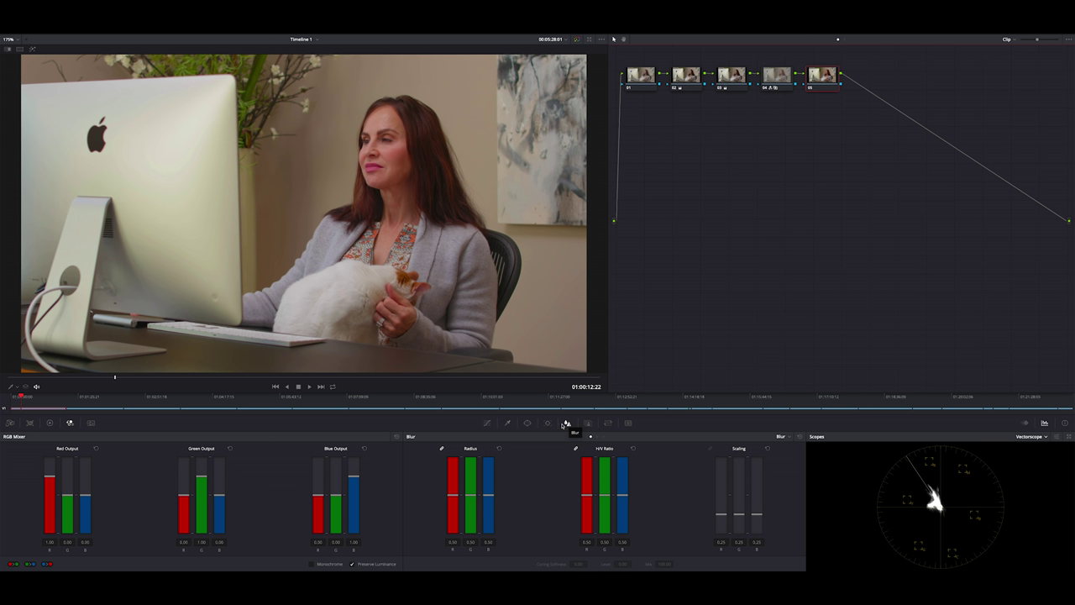
click(790, 438)
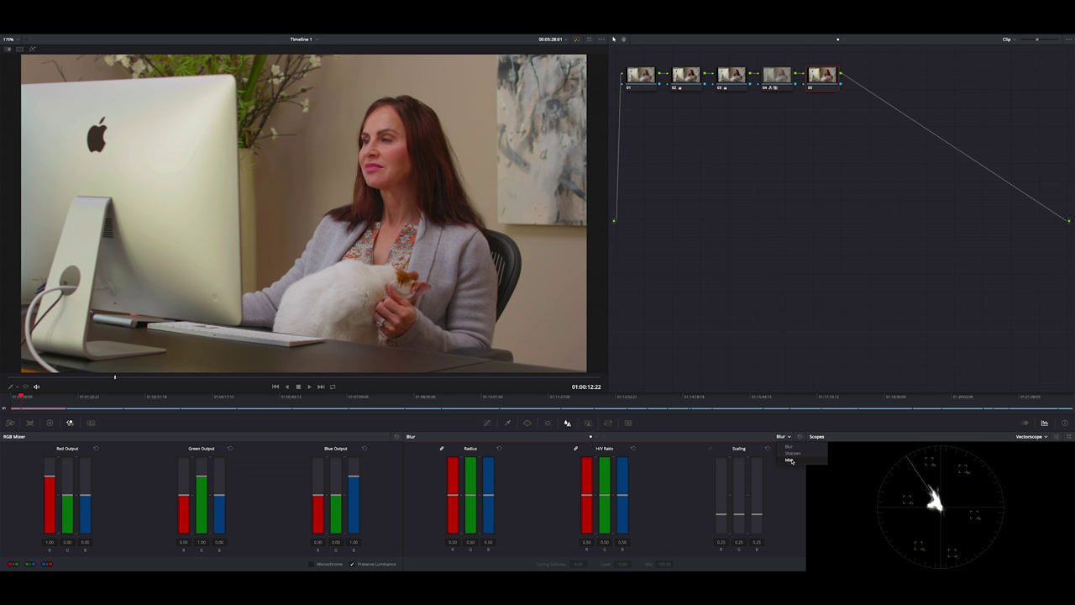
click(790, 460)
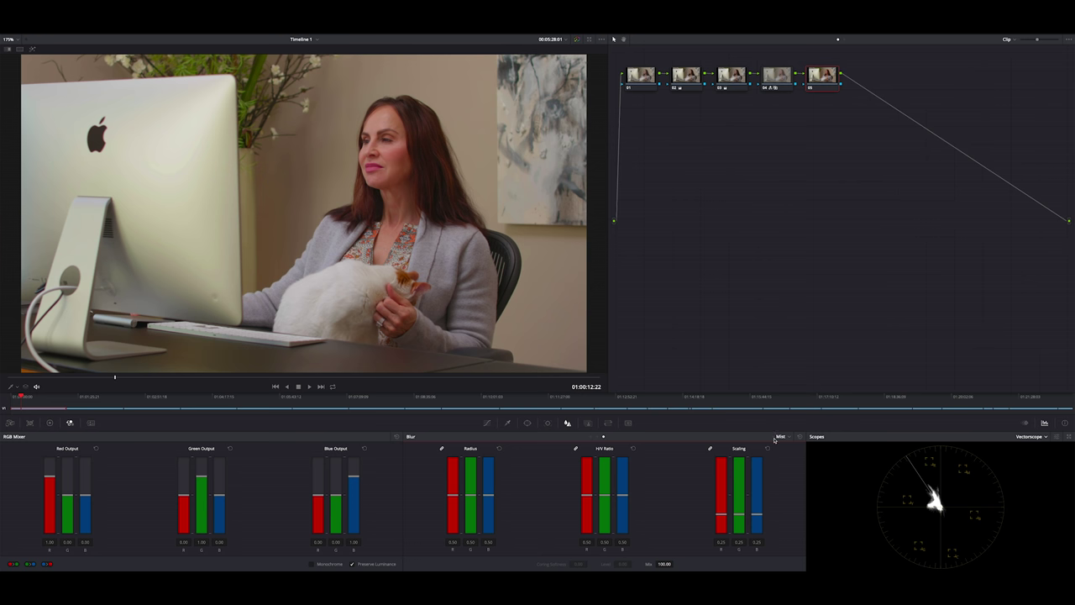
- Try raising node 05's Mist Radius to 0.82 and H/V Ratio to 0.79, and reset both to their defaults
drag(468, 496, 501, 480)
drag(607, 498, 604, 473)
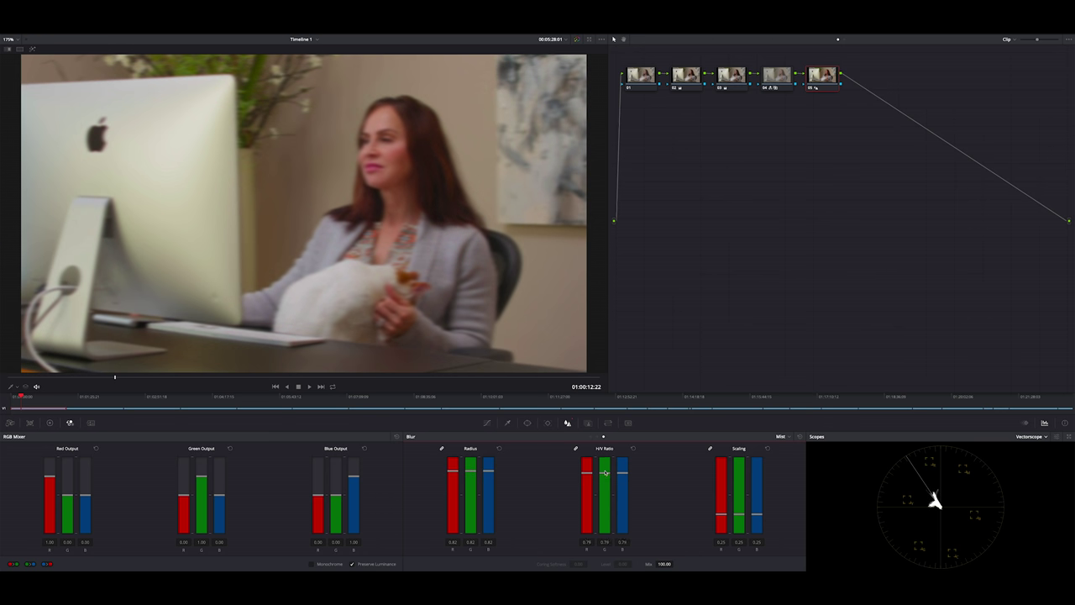
click(632, 448)
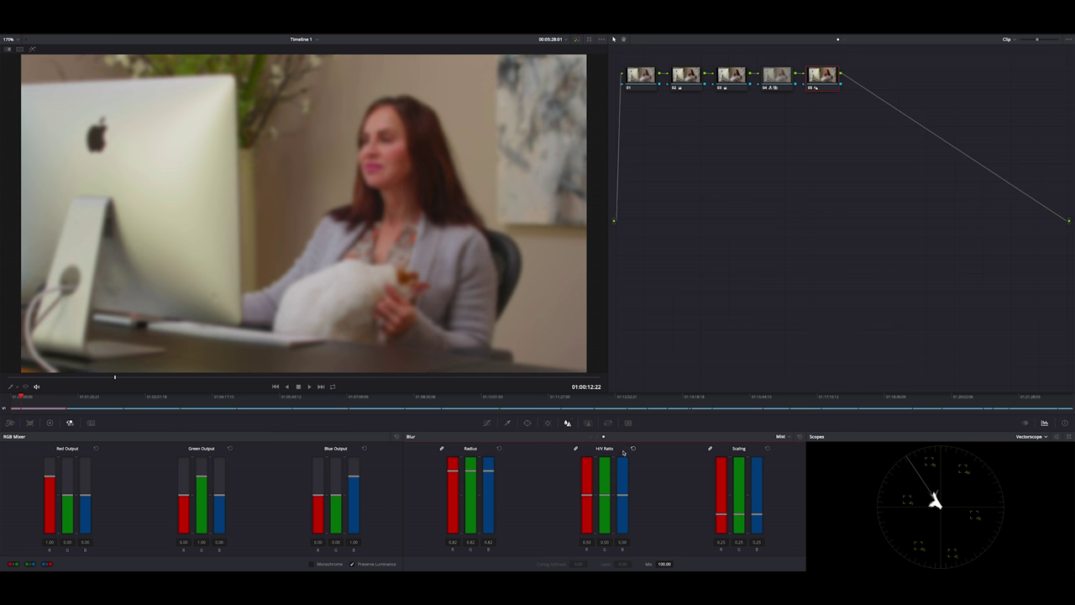
click(499, 448)
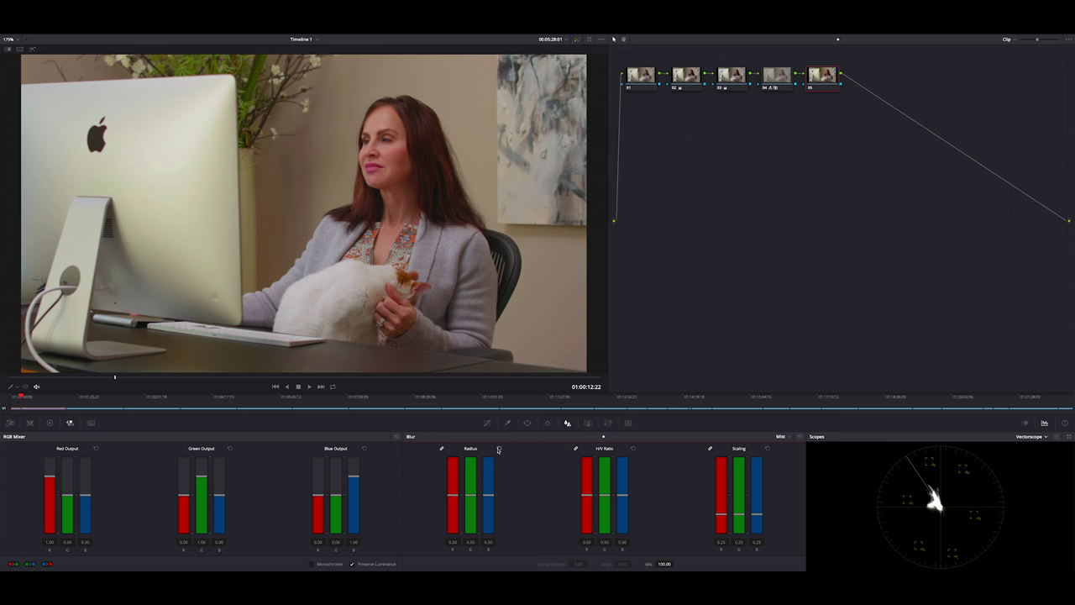
- Try lowering node 05's Mist Radius to nearly zero with a slightly raised H/V Ratio, and reset both to their defaults
drag(473, 497, 472, 534)
mouse_move(606, 495)
mouse_down()
mouse_move(611, 538)
mouse_move(603, 490)
mouse_up()
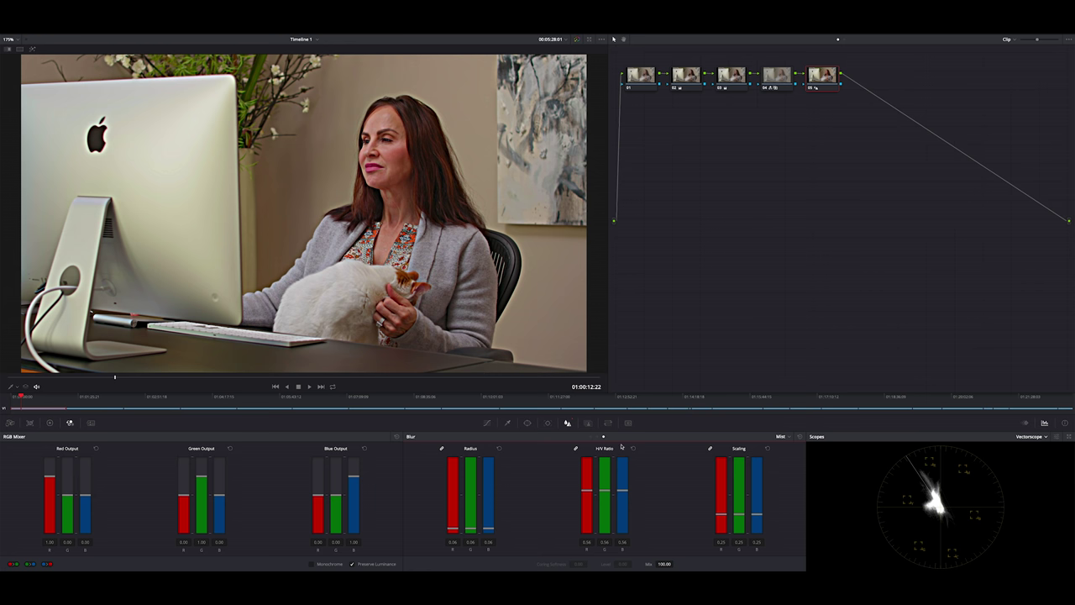
click(632, 447)
click(499, 448)
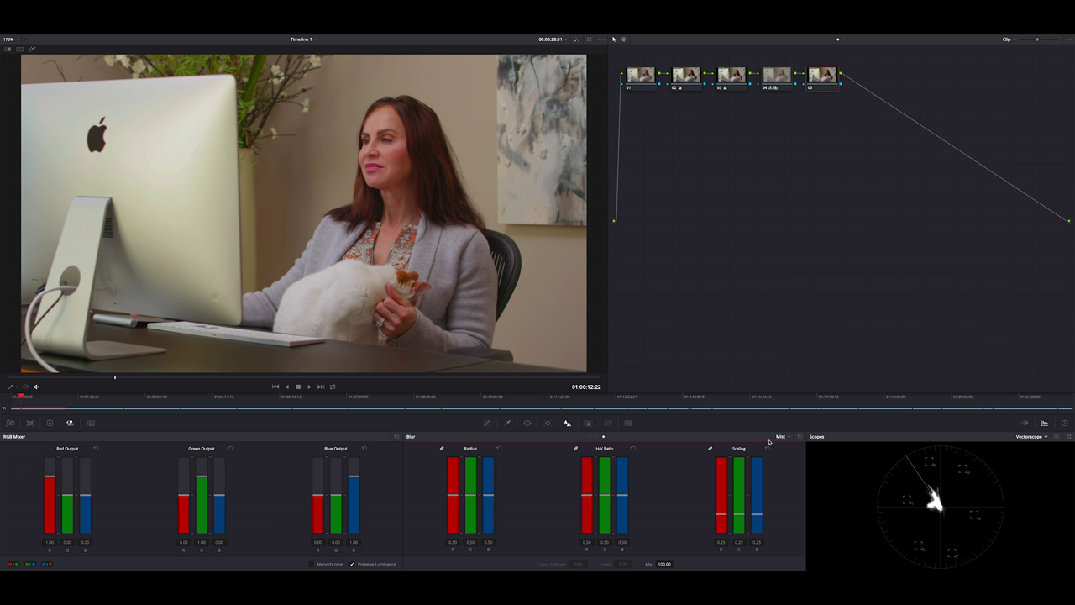
- Lower node 05's Mist Radius slightly below its default and add a serial node after node 05
drag(470, 497, 470, 500)
right_click(812, 89)
mouse_move(837, 112)
click(892, 110)
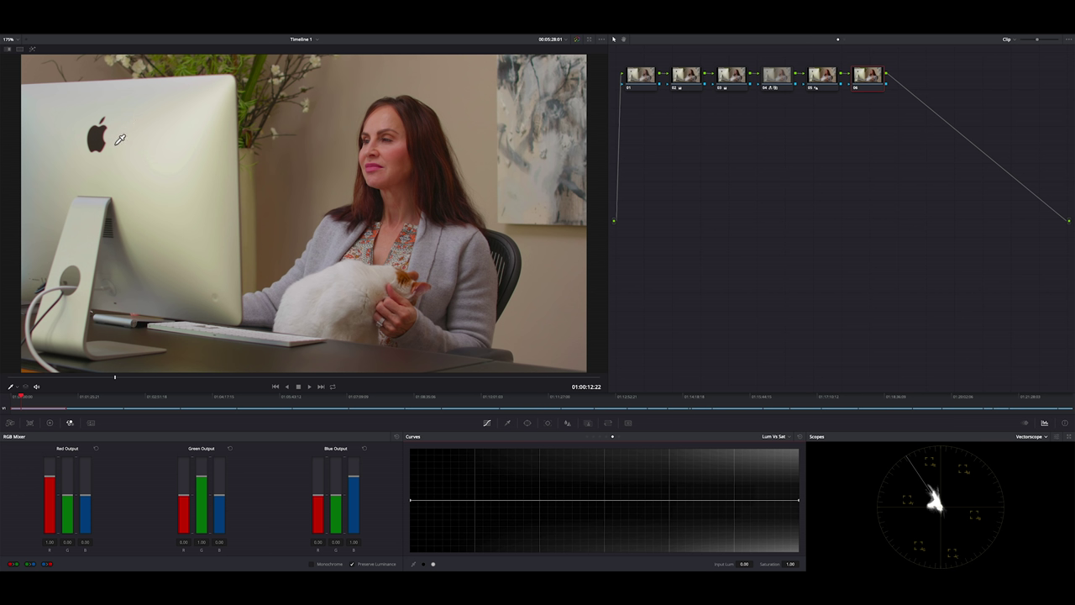
- On node 06's Lum Vs Sat curve, anchor a point about a quarter along from the dark end and lower the black endpoint's saturation to 0.00
click(99, 138)
click(800, 437)
click(506, 500)
drag(410, 501, 410, 555)
- Compare the image with node 06 switched off and on
click(856, 88)
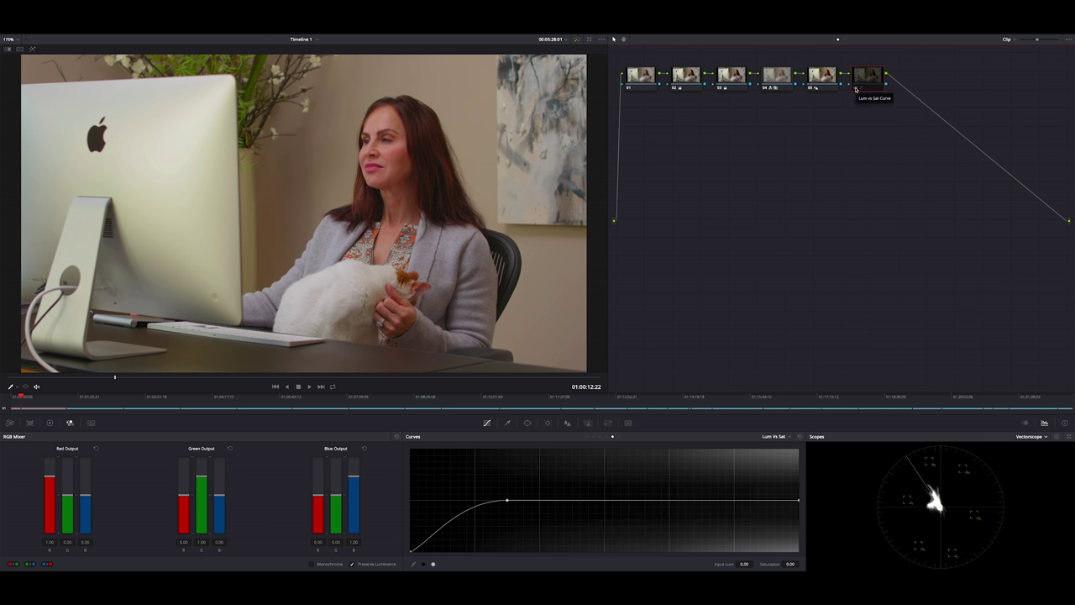
click(855, 88)
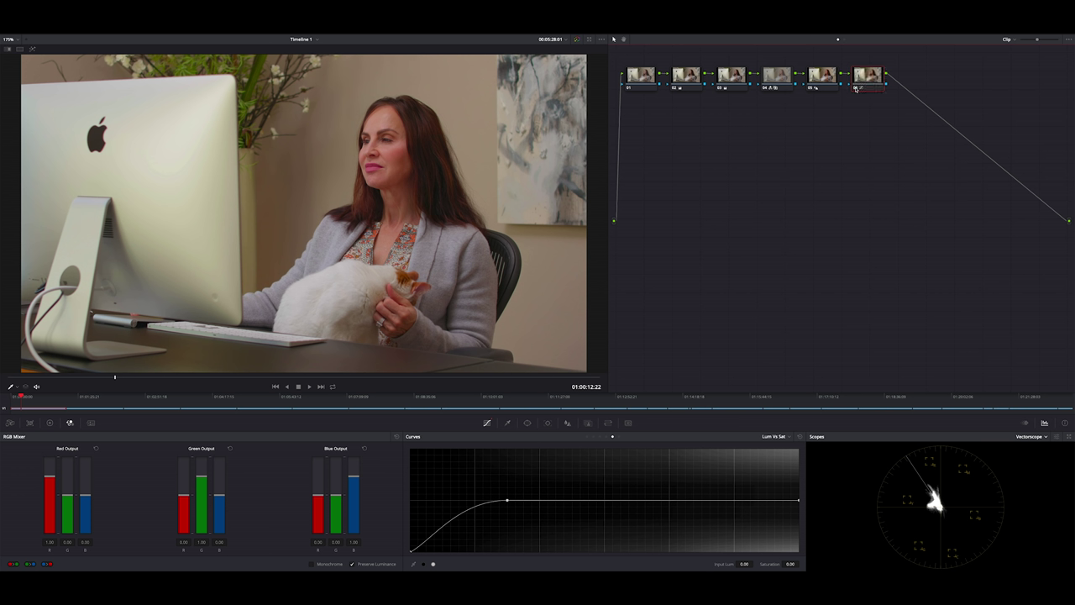
click(855, 88)
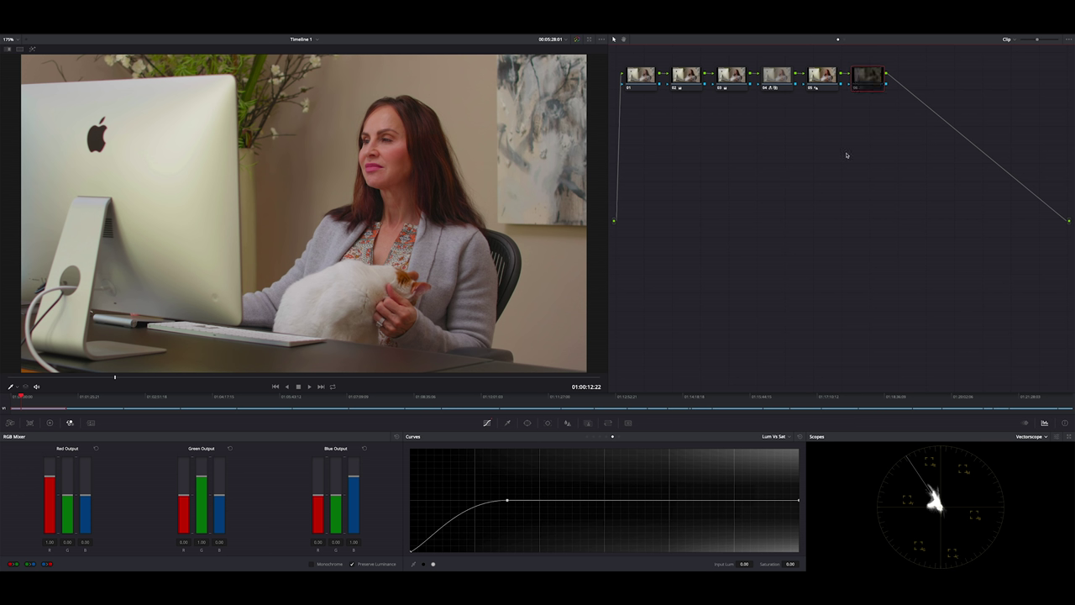
click(856, 90)
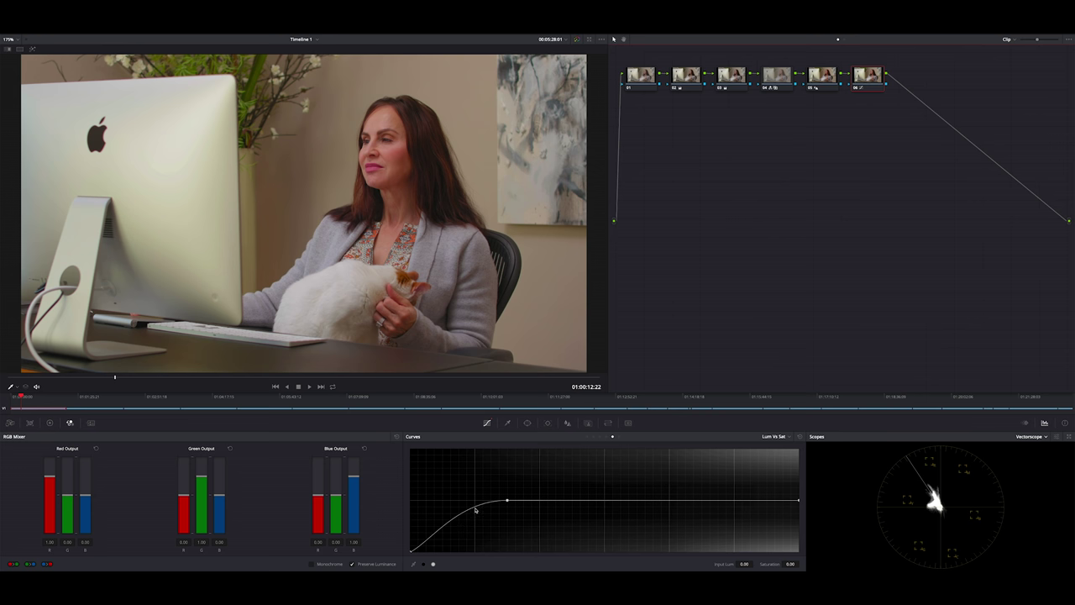
- Pull node 06's Lum Vs Sat curve lower in the shadows and reduce the node's key output gain to 0.700
drag(475, 508, 476, 521)
click(855, 88)
click(588, 422)
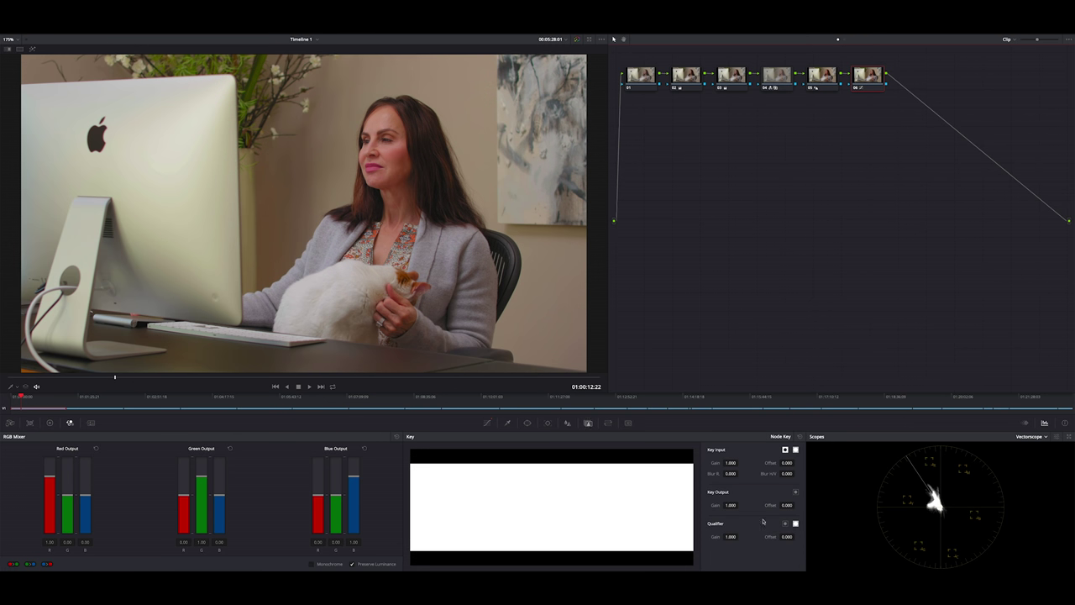
drag(731, 505, 742, 505)
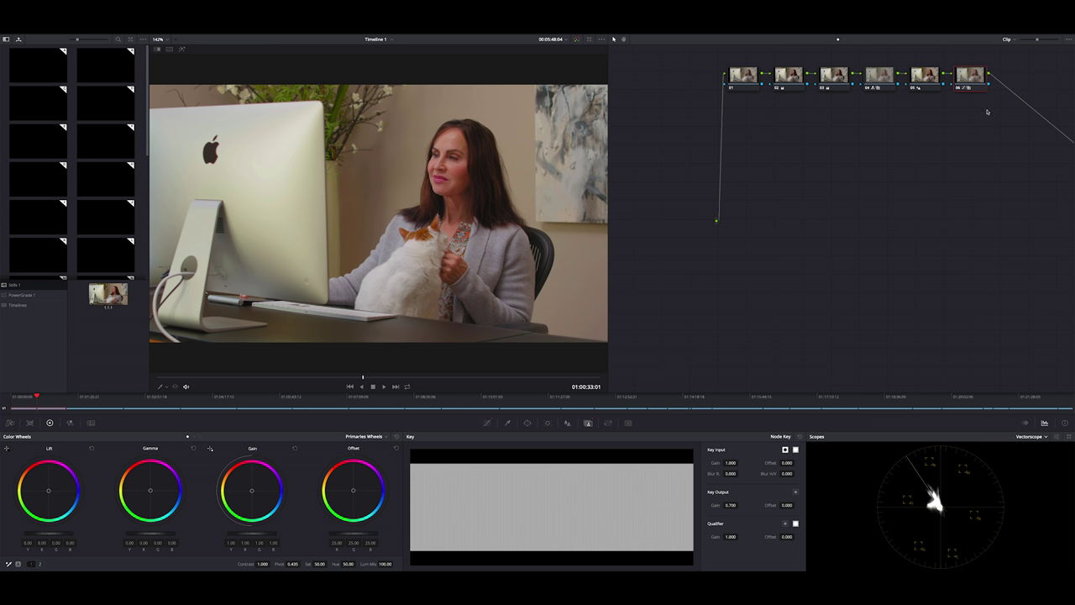
- Add a serial node after node 06
right_click(968, 78)
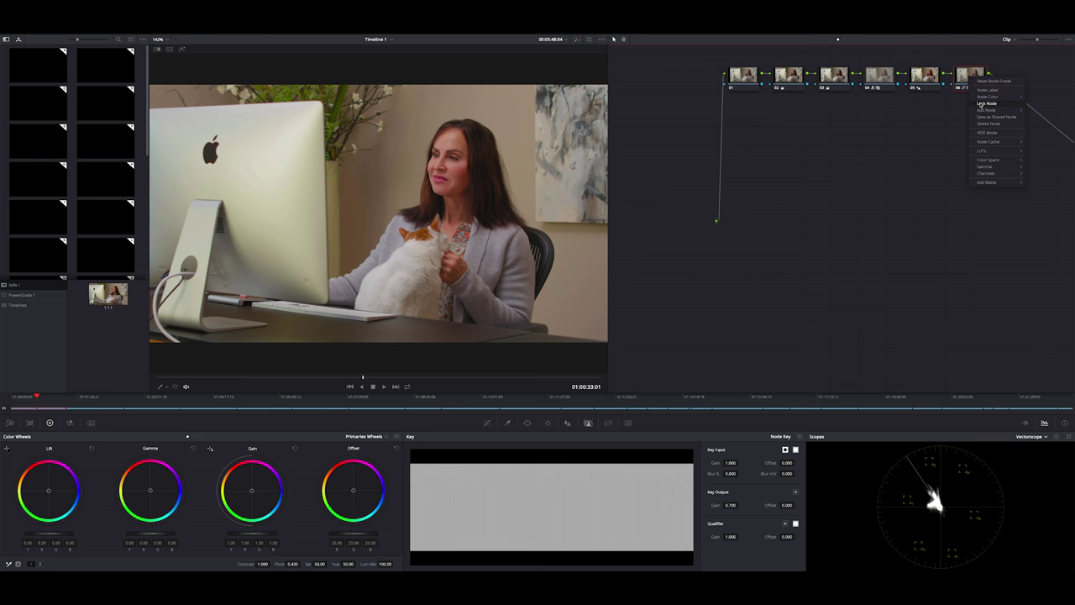
mouse_move(980, 110)
key(alt+s)
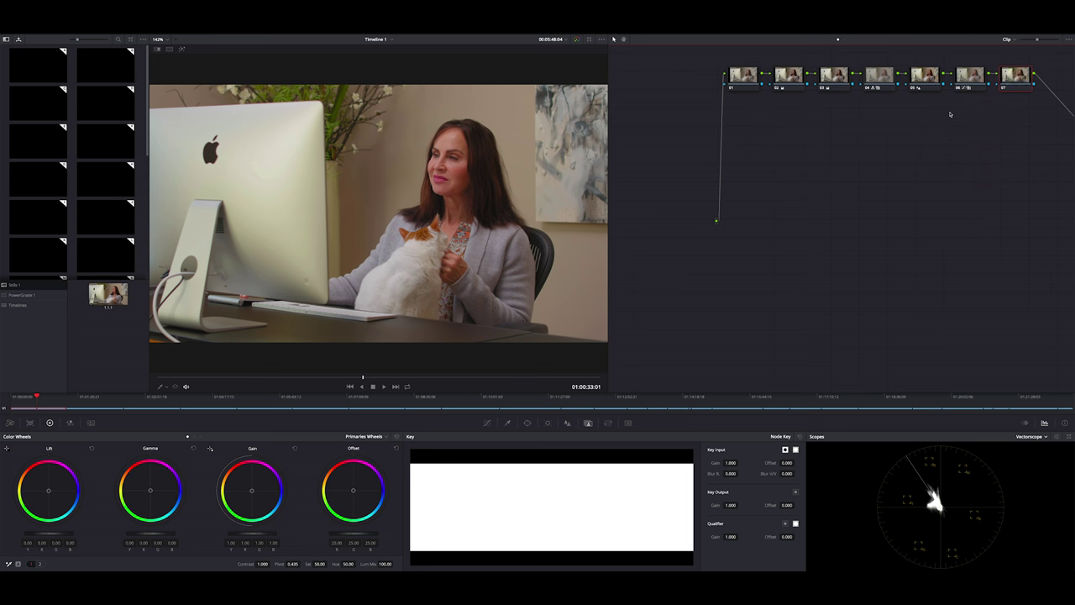
- In node 07's Log wheels, shift the shadows slightly toward blue, the midtones toward warm orange and the highlights toward cyan
click(369, 436)
click(360, 460)
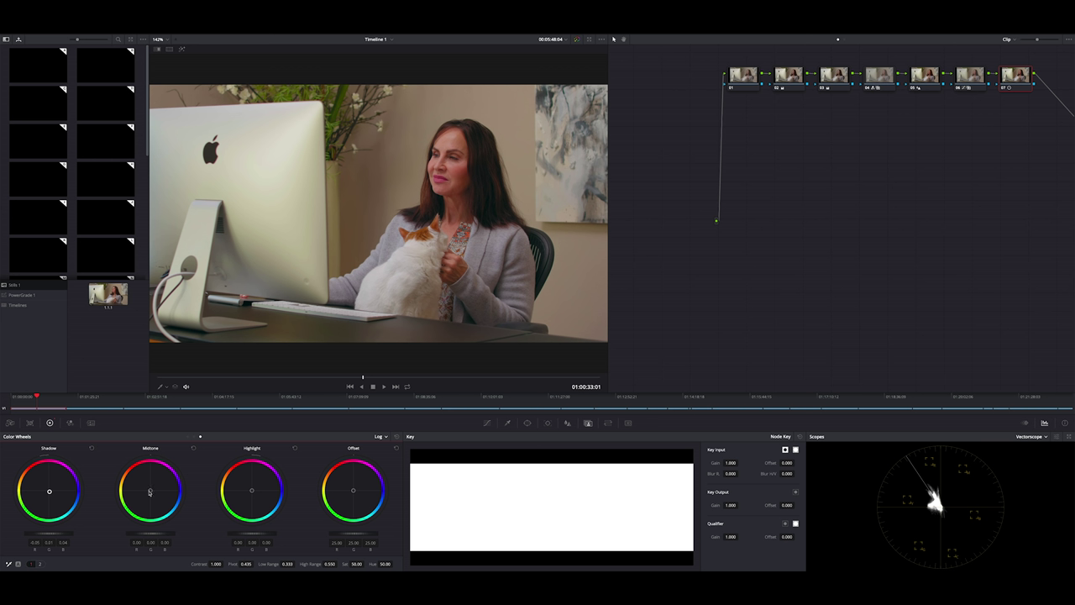
drag(149, 492, 150, 489)
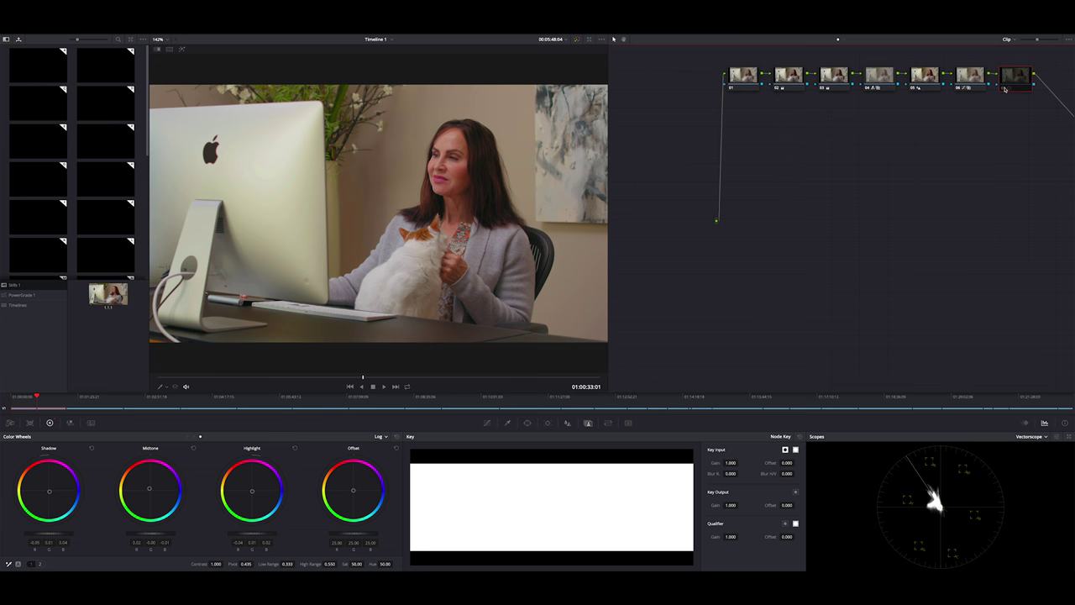
- Compare the image with node 07 off and on, and reduce its key output gain to about 0.82
click(1005, 88)
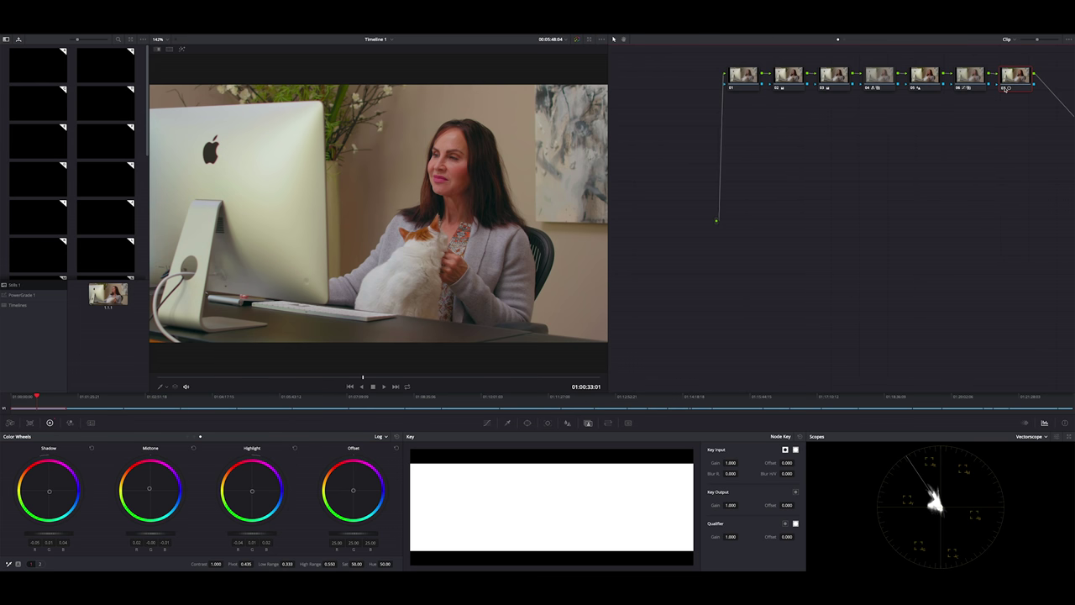
click(1005, 88)
click(1004, 88)
drag(731, 505, 714, 506)
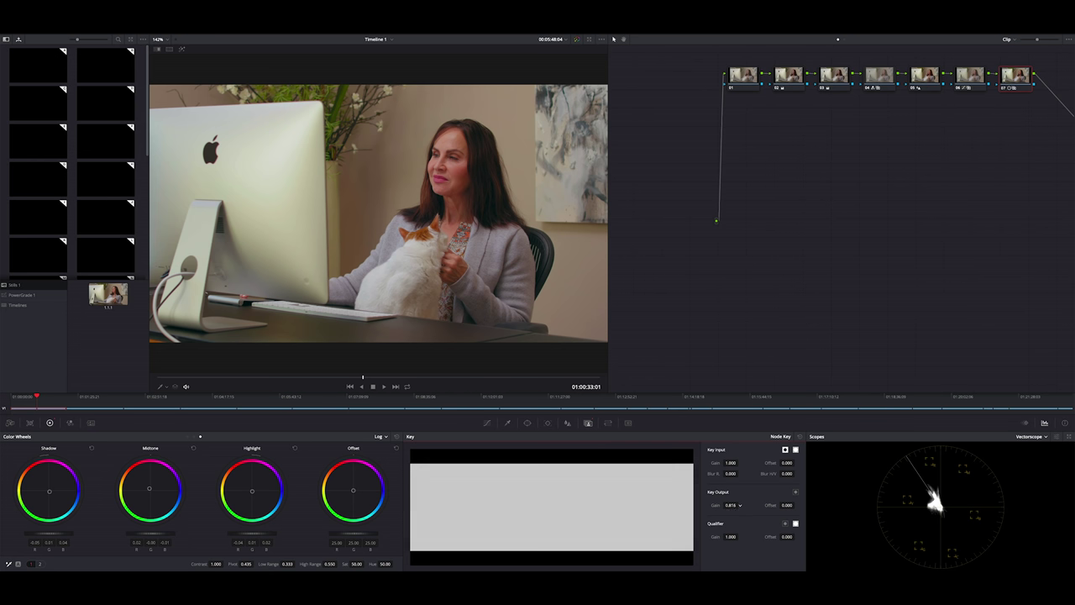